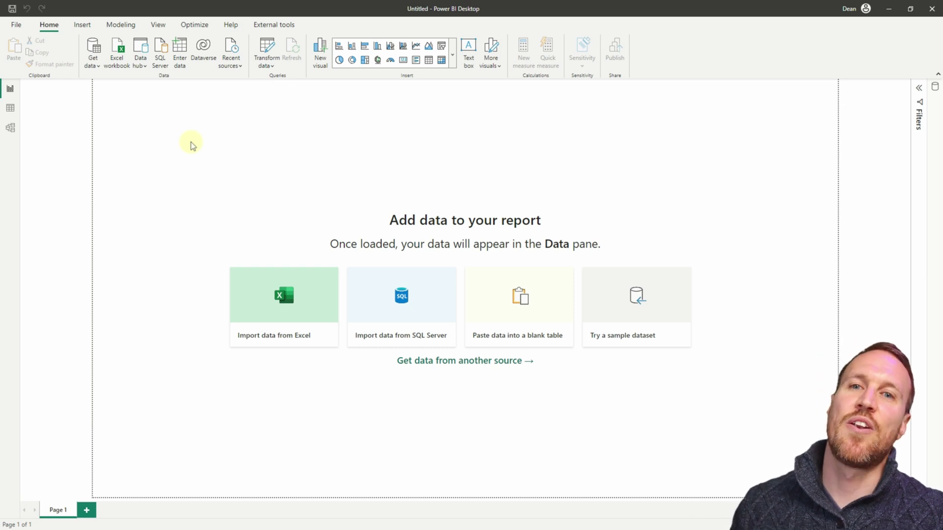
# Step: Import the Tech Sales South sheet from Tech Sales South 2014.xlsx and open it for transformation in Power Query Editor
pyautogui.click(94, 63)
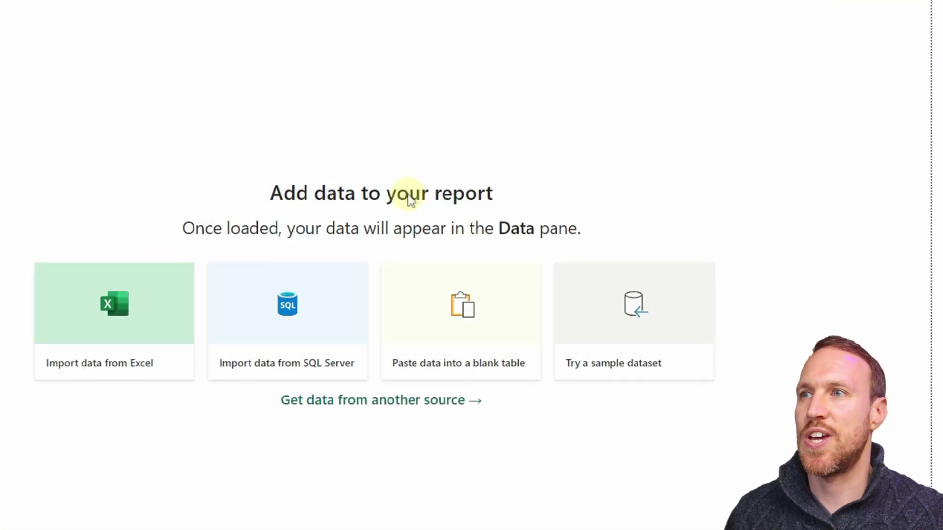
pyautogui.click(116, 126)
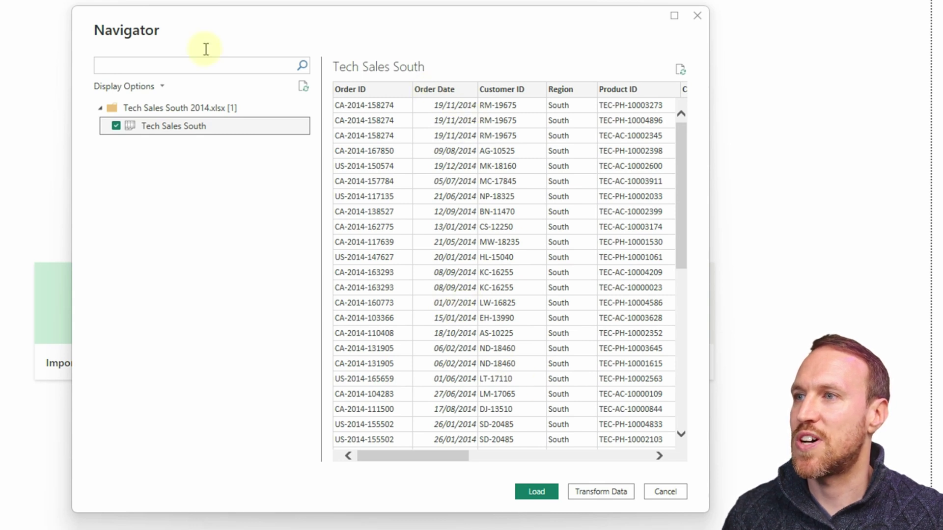
pyautogui.click(602, 494)
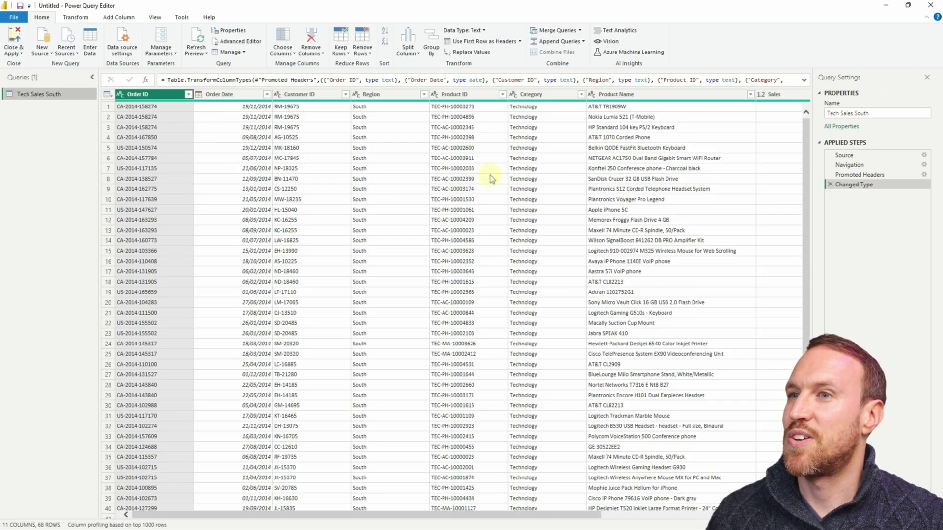
pyautogui.moveTo(413, 516); pyautogui.dragTo(459, 515)
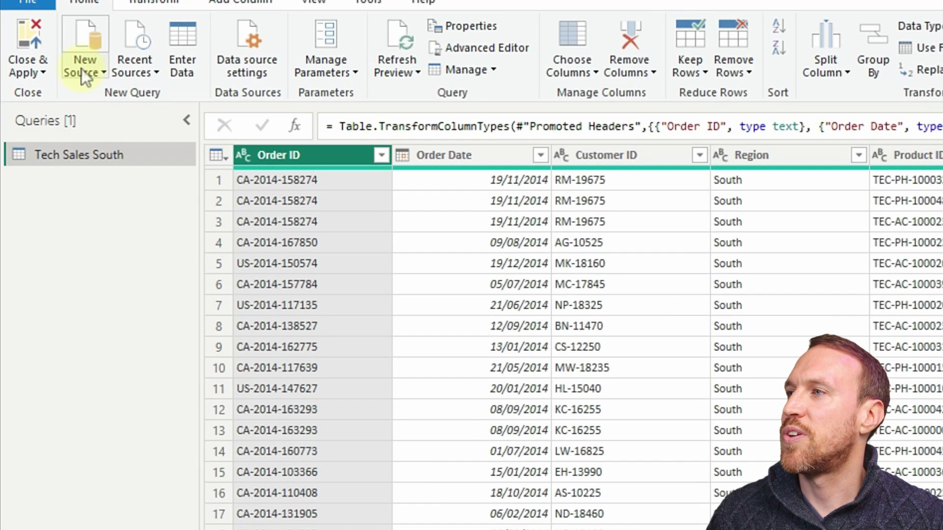
# Step: Add the Tech Sales South sheet from the Tech Sales South 2015.xlsx workbook as a second query
pyautogui.click(82, 69)
pyautogui.press('Escape')
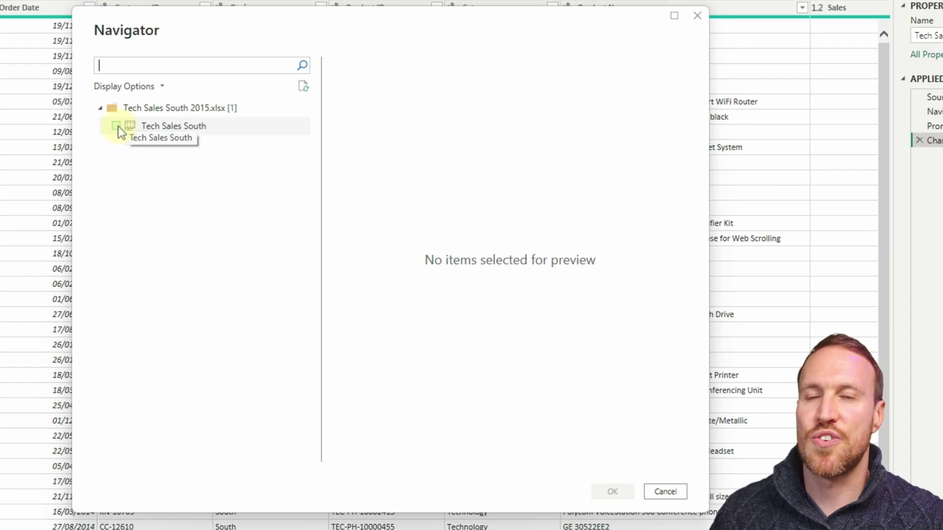
pyautogui.click(117, 126)
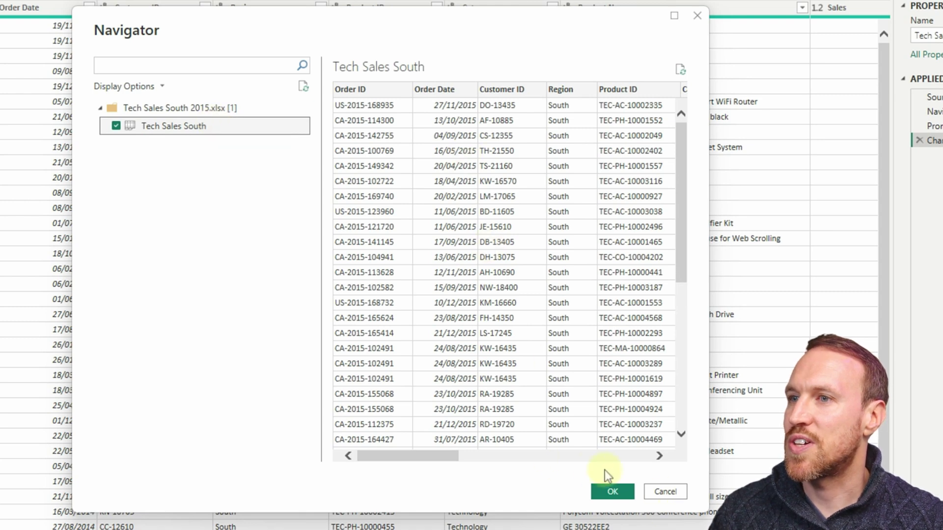
pyautogui.click(609, 490)
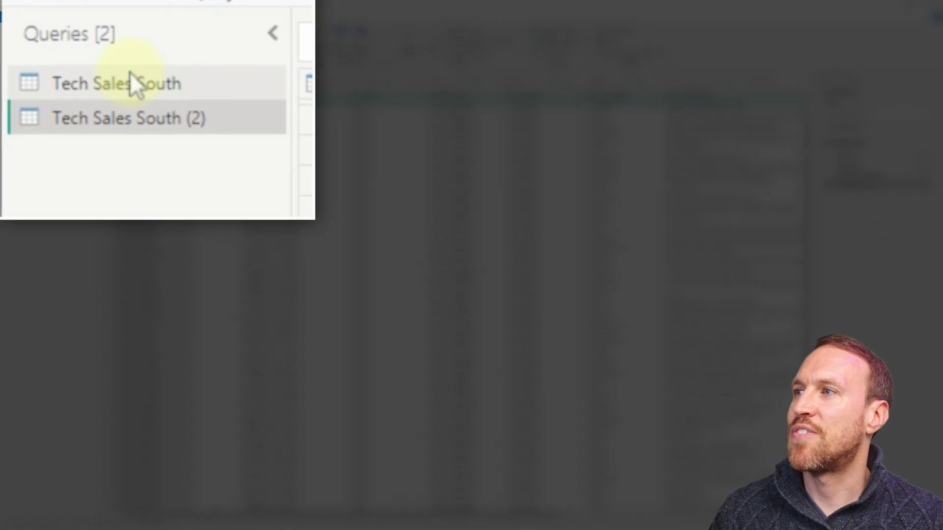
# Step: Append Tech Sales South (2) to the Tech Sales South query, using the option for three or more tables
pyautogui.click(43, 94)
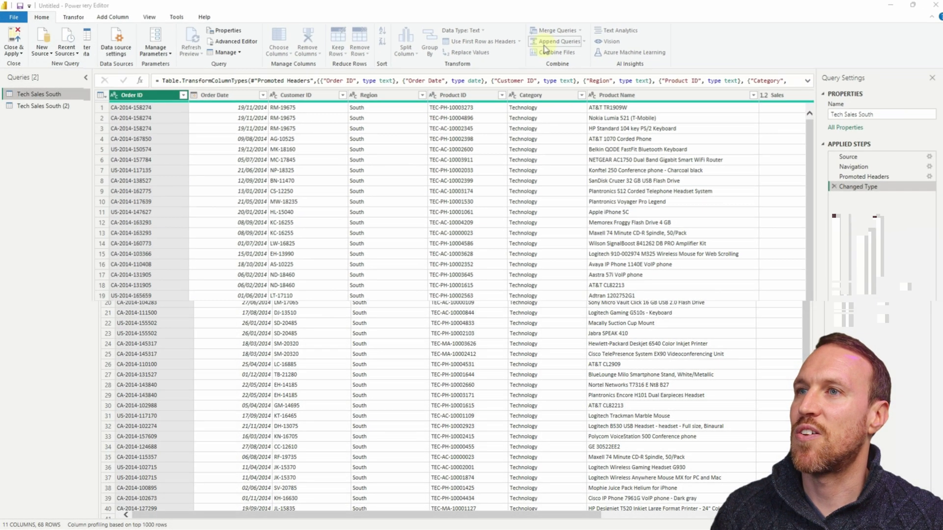
pyautogui.click(533, 51)
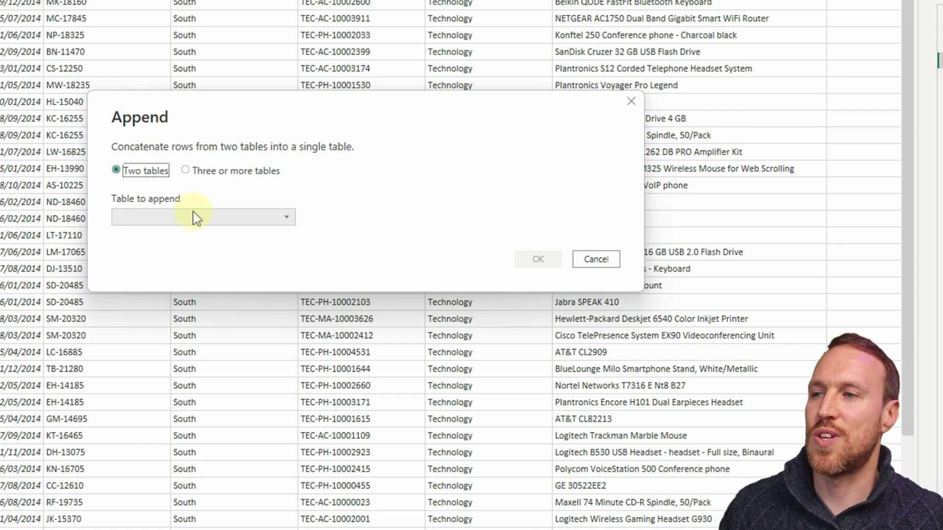
pyautogui.click(195, 218)
pyautogui.click(219, 251)
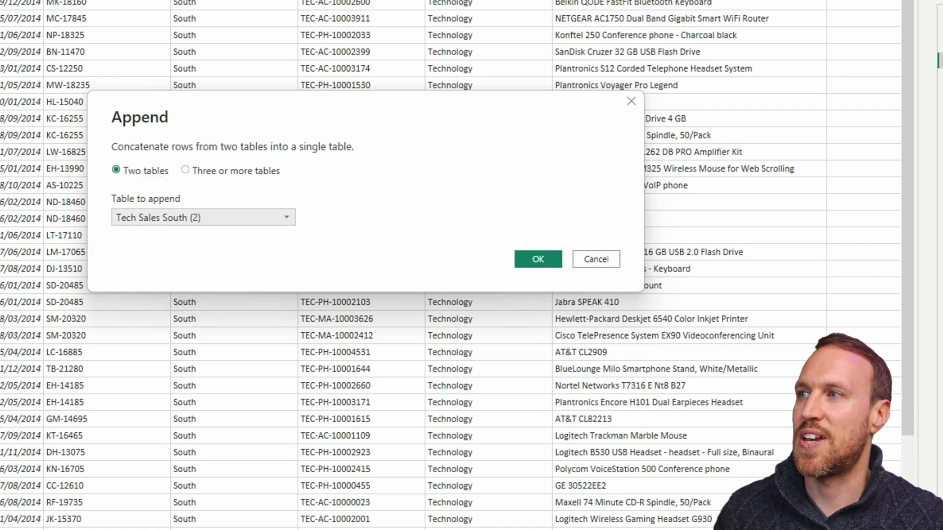
pyautogui.click(193, 172)
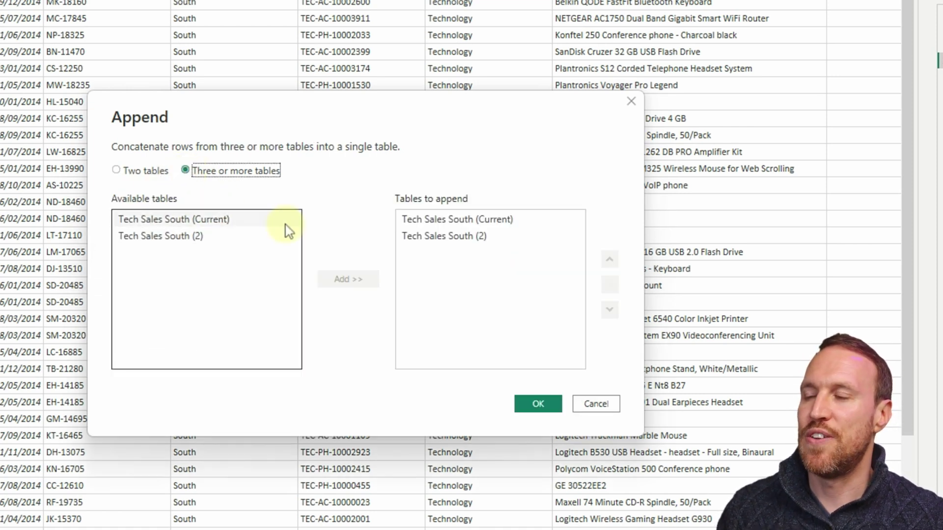
pyautogui.click(208, 237)
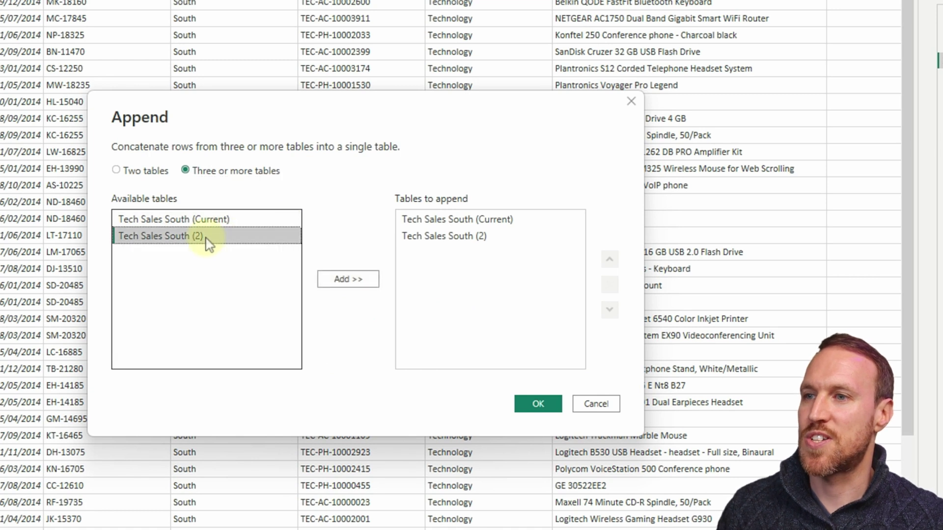
pyautogui.click(478, 237)
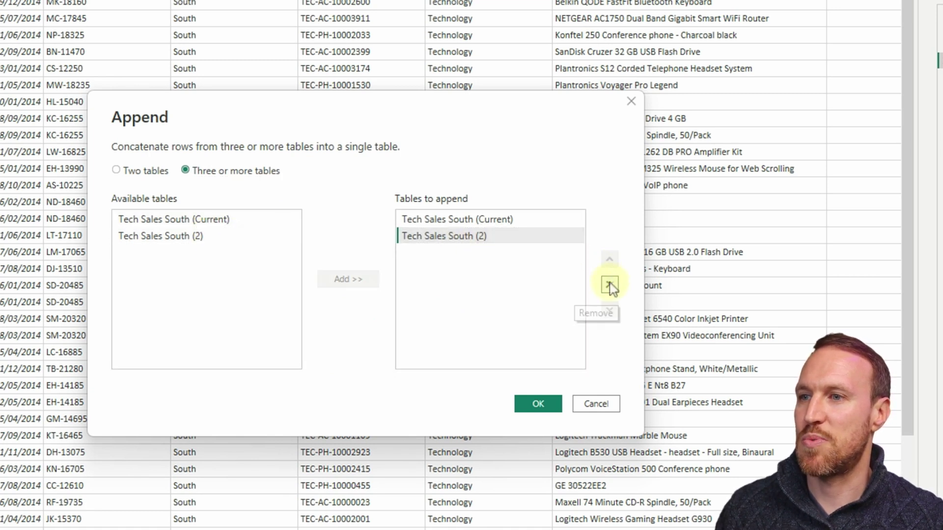
pyautogui.click(159, 236)
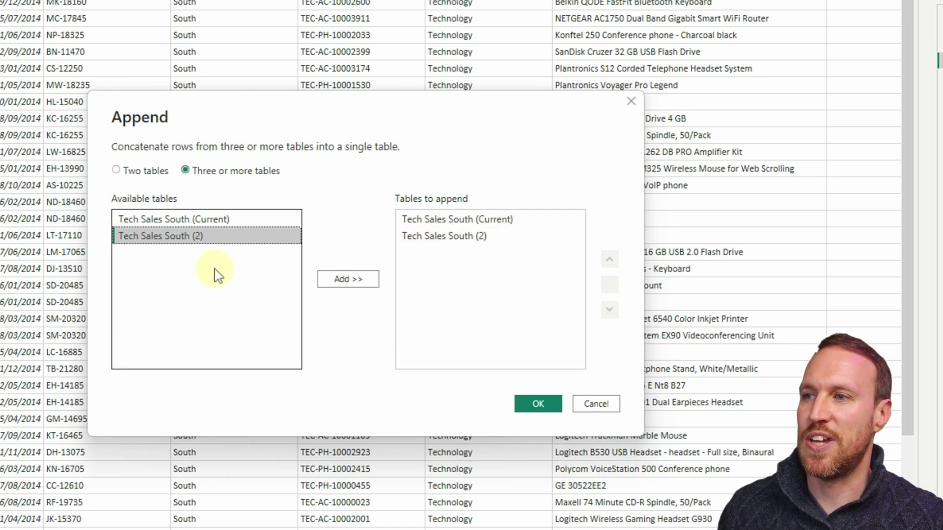
pyautogui.click(538, 403)
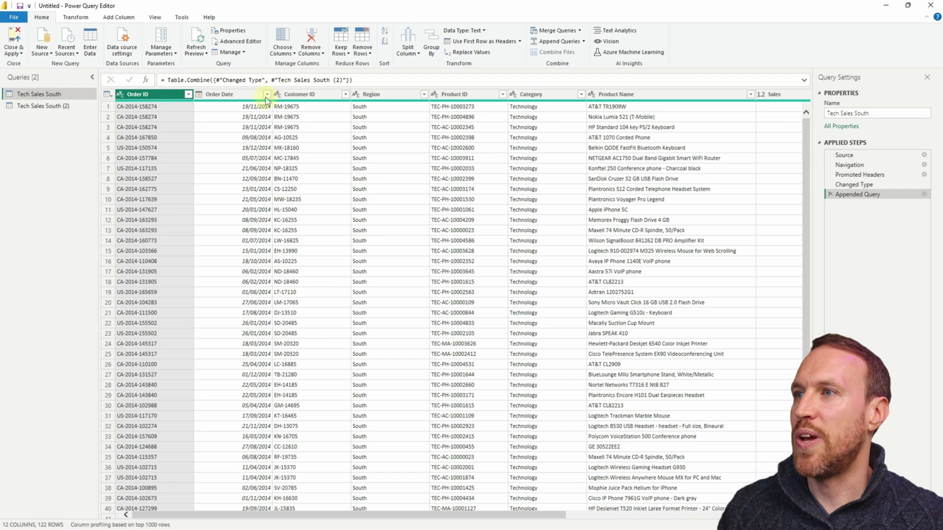
# Step: Examine the range of dates in the Order Date column's filter list, leaving the filter unapplied
pyautogui.click(267, 95)
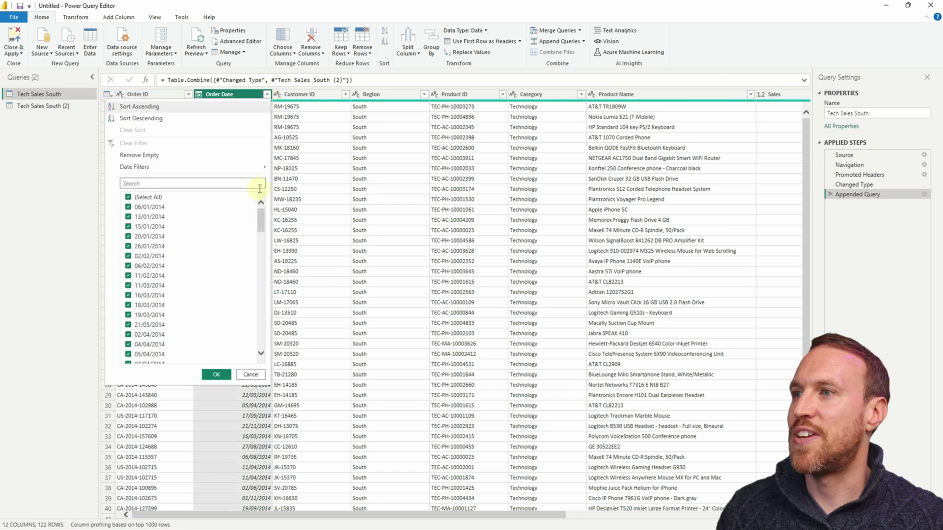
pyautogui.moveTo(265, 214); pyautogui.dragTo(271, 328)
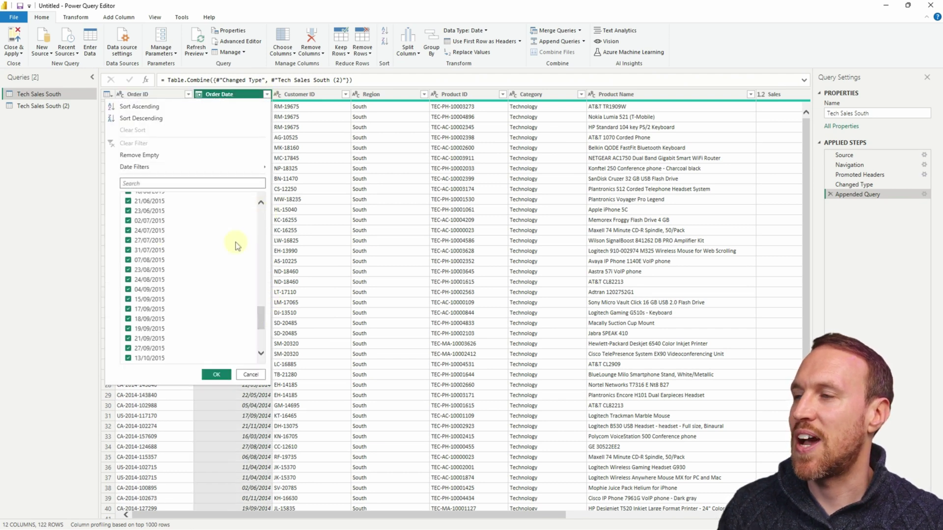
pyautogui.click(38, 151)
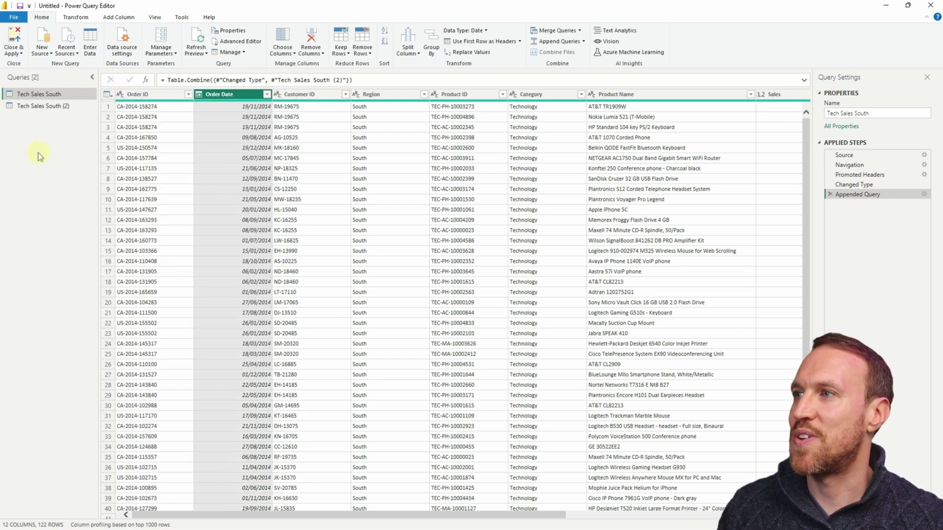
# Step: Compare the columns at the Changed Type and Appended Query steps, examining the Sub-Category values down the appended rows
pyautogui.moveTo(530, 519); pyautogui.dragTo(749, 519)
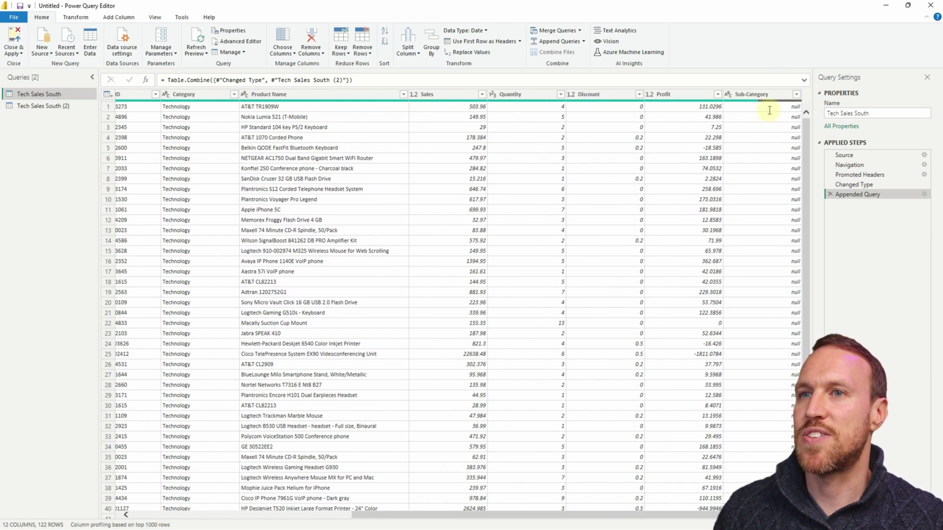
pyautogui.scroll(-20, 773, 235)
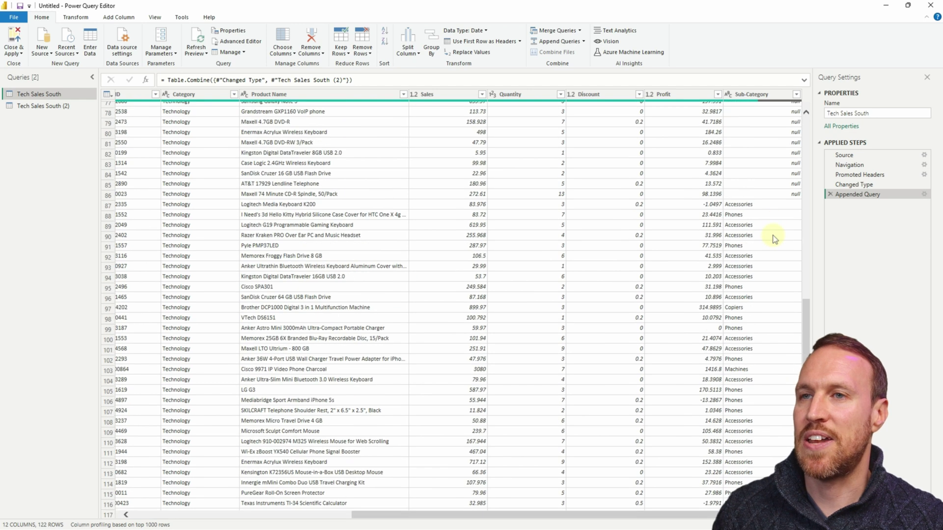
pyautogui.moveTo(618, 519); pyautogui.dragTo(399, 519)
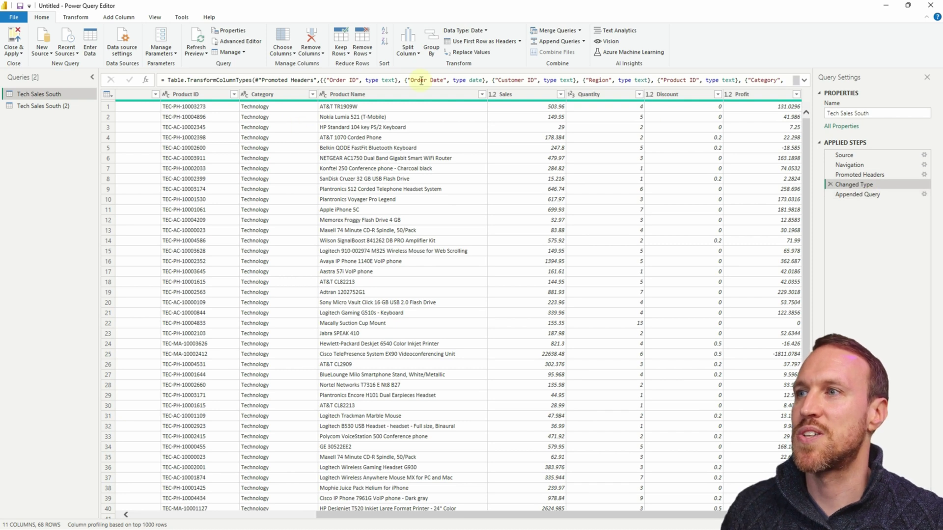
pyautogui.moveTo(681, 515)
pyautogui.mouseDown()
pyautogui.moveTo(399, 515)
pyautogui.moveTo(681, 514)
pyautogui.mouseUp()
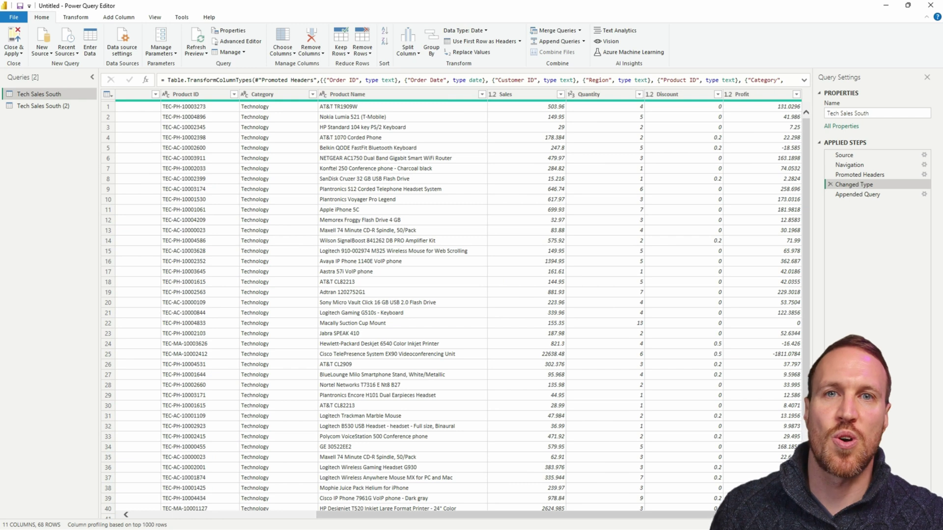
pyautogui.click(858, 194)
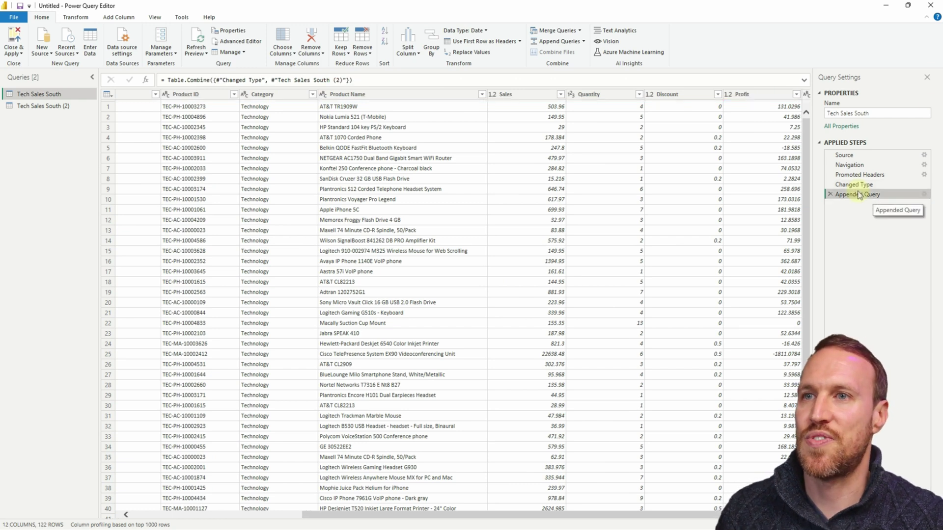
pyautogui.moveTo(671, 523); pyautogui.dragTo(721, 521)
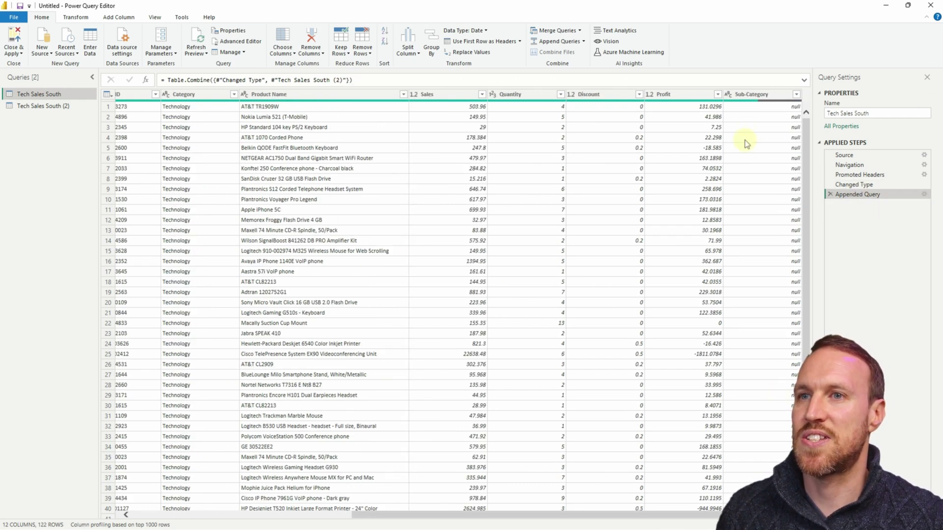
pyautogui.scroll(-9, 769, 252)
pyautogui.scroll(-10, 769, 253)
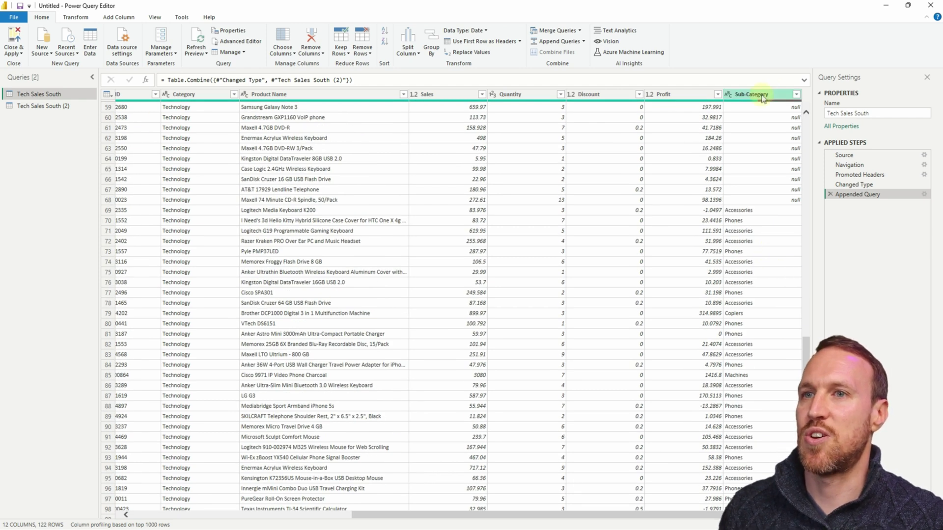
# Step: Move the Sub-Category column between Category and Product Name in the Tech Sales South query
pyautogui.click(751, 95)
pyautogui.moveTo(763, 98); pyautogui.dragTo(301, 97)
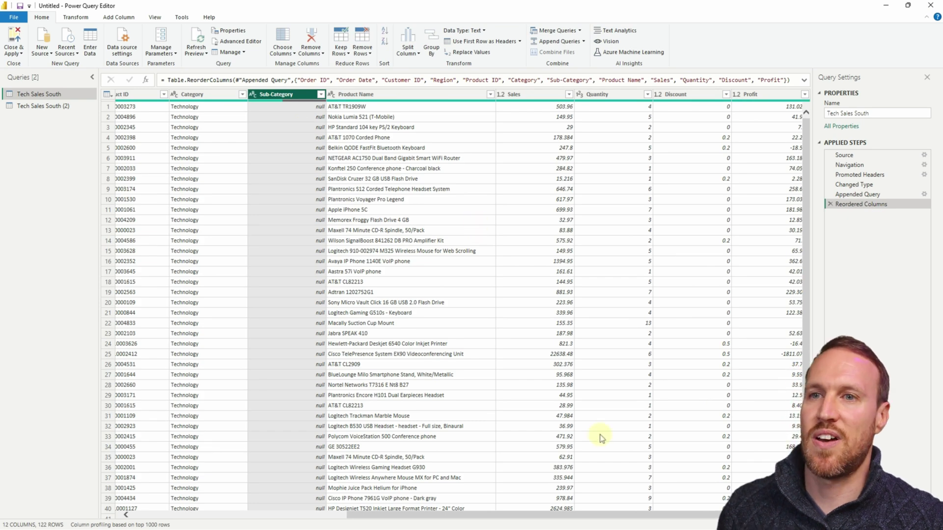
pyautogui.moveTo(599, 518); pyautogui.dragTo(386, 518)
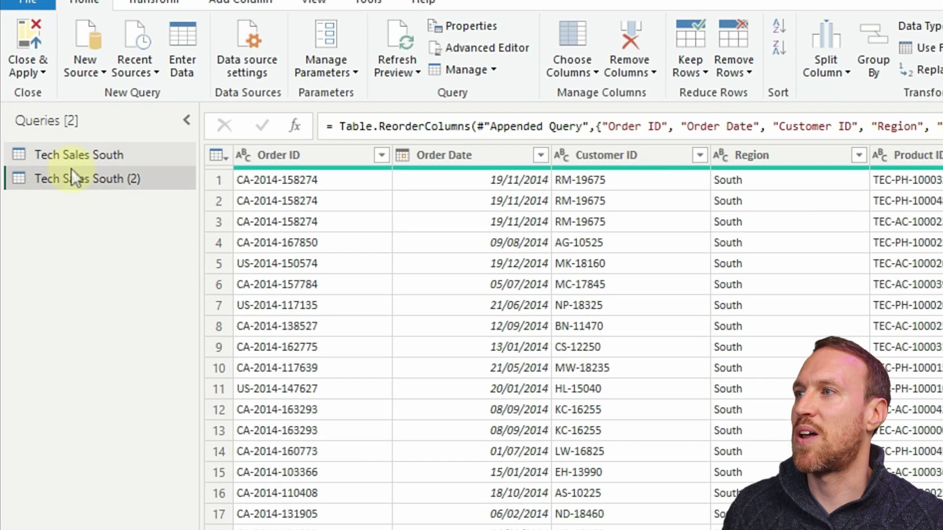
# Step: Disable loading of the Tech Sales South (2) query, and close the editor with all query changes applied
pyautogui.click(35, 107)
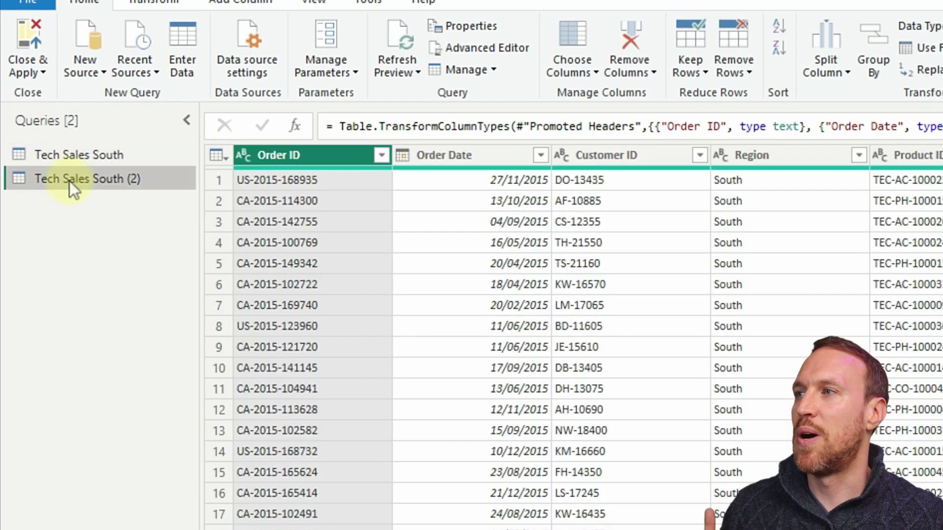
pyautogui.rightClick(34, 107)
pyautogui.click(140, 295)
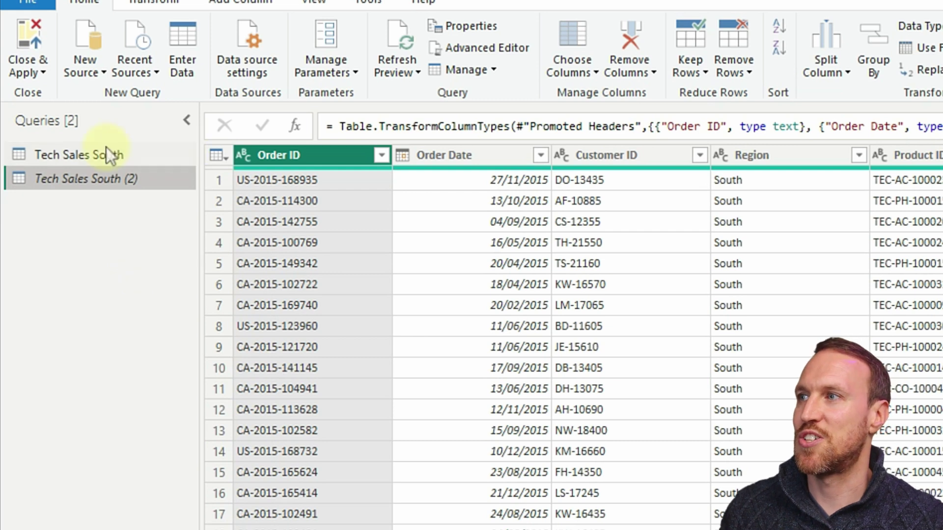
pyautogui.click(27, 42)
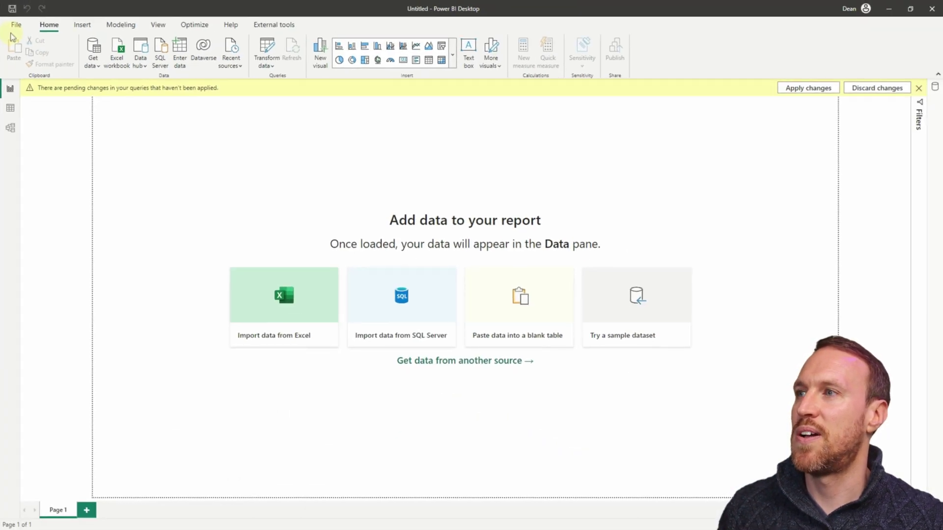
# Step: Review the loaded Tech Sales South table in the data view, checking its 2014 and 2015 rows and Sub-Category values
pyautogui.click(10, 108)
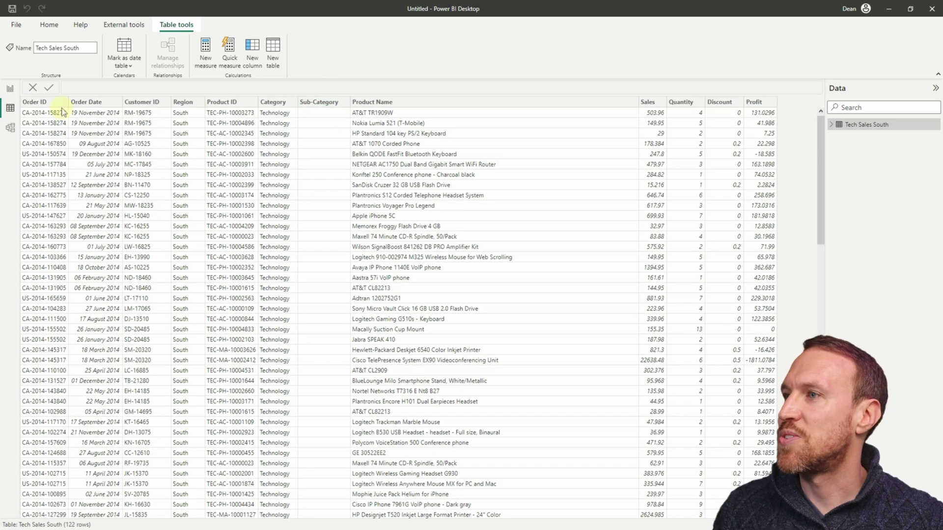
pyautogui.scroll(-10, 279, 211)
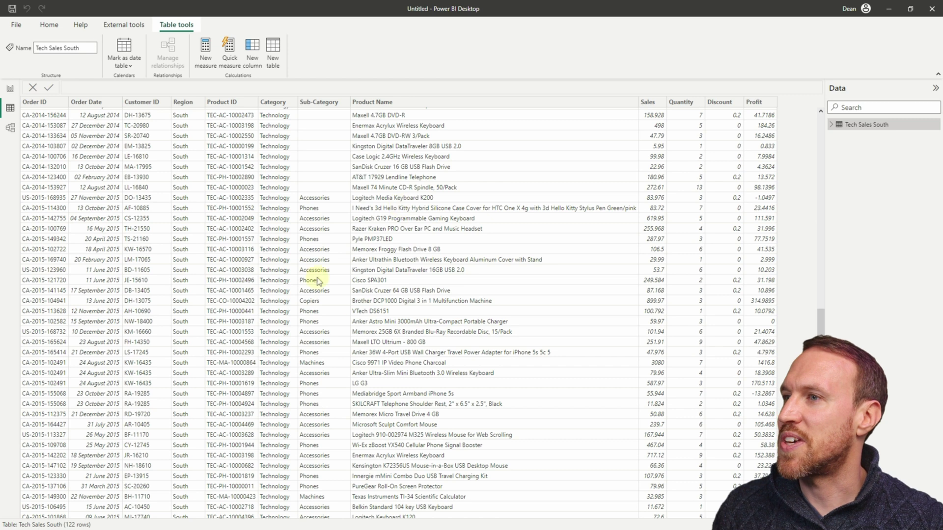
pyautogui.scroll(10, 317, 269)
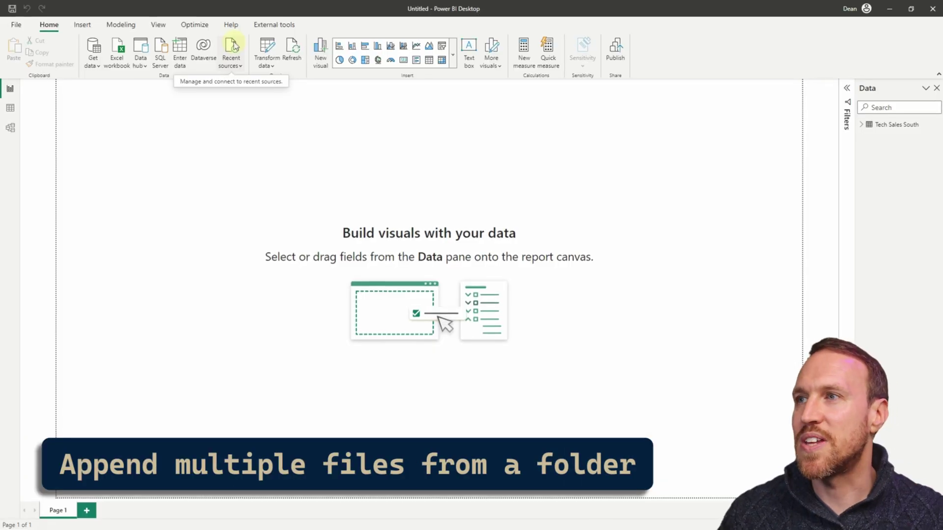
# Step: Search the full list of data sources for Folder and connect with the Folder connector
pyautogui.click(187, 71)
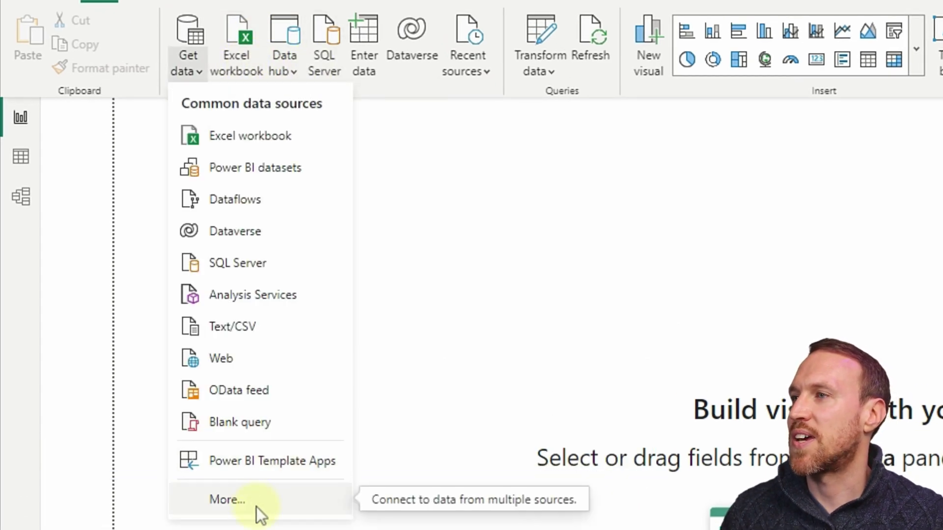
pyautogui.click(227, 499)
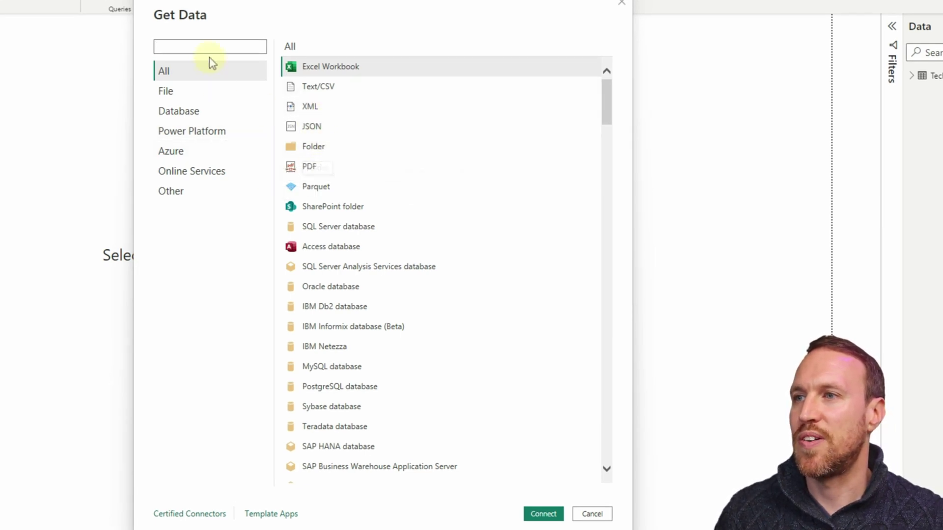
pyautogui.click(205, 44)
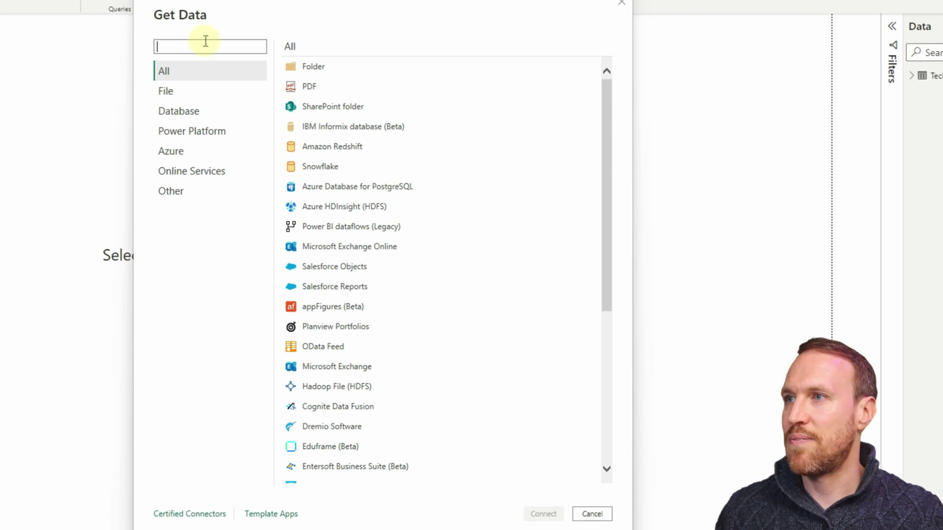
pyautogui.write('Folder')
pyautogui.click(315, 68)
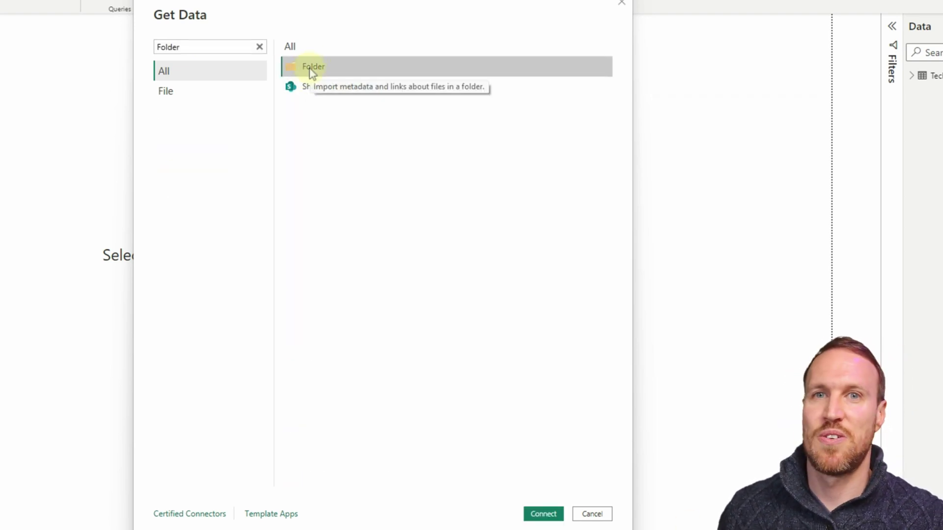
pyautogui.click(543, 514)
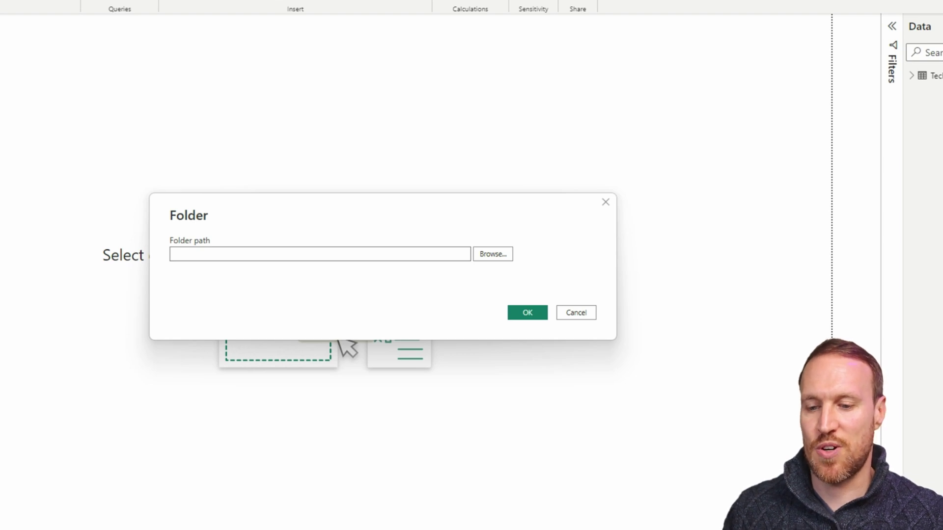
# Step: Set the folder path to the PBI Append folder inside OneDrive's Youtube Dataset folder and list its files
pyautogui.click(227, 252)
pyautogui.write('C:\\Users\\deanc\\OneDrive\\Youtube Dataset\\PBI Append')
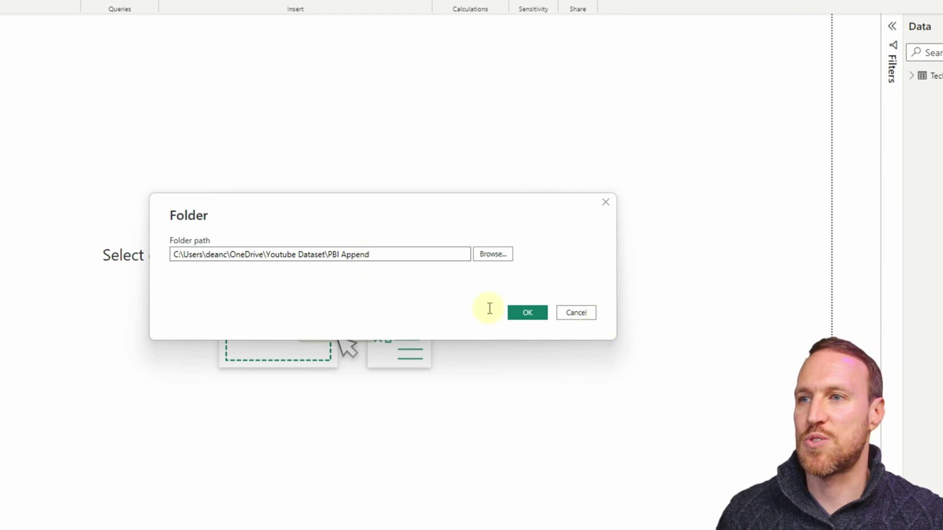
pyautogui.click(527, 314)
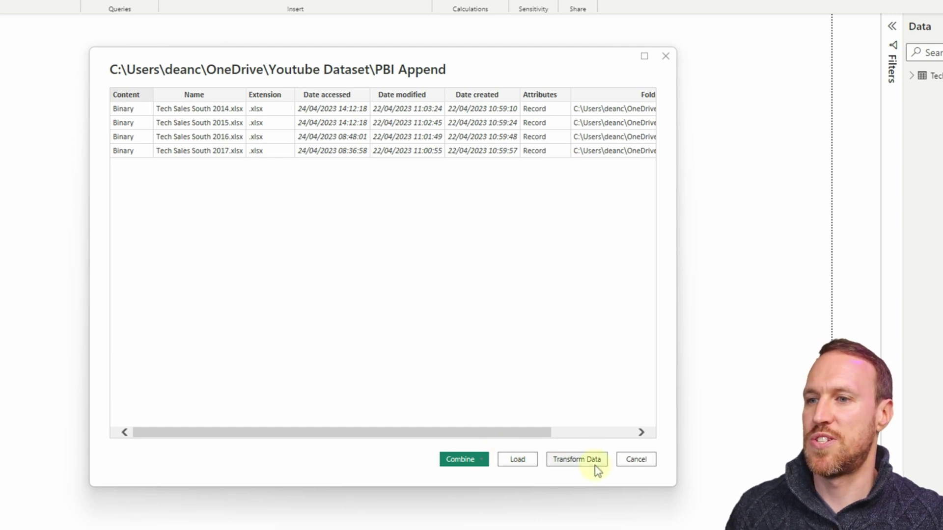
# Step: Combine and transform the Tech Sales South 2014 to 2017 workbooks from the PBI Append folder
pyautogui.click(481, 459)
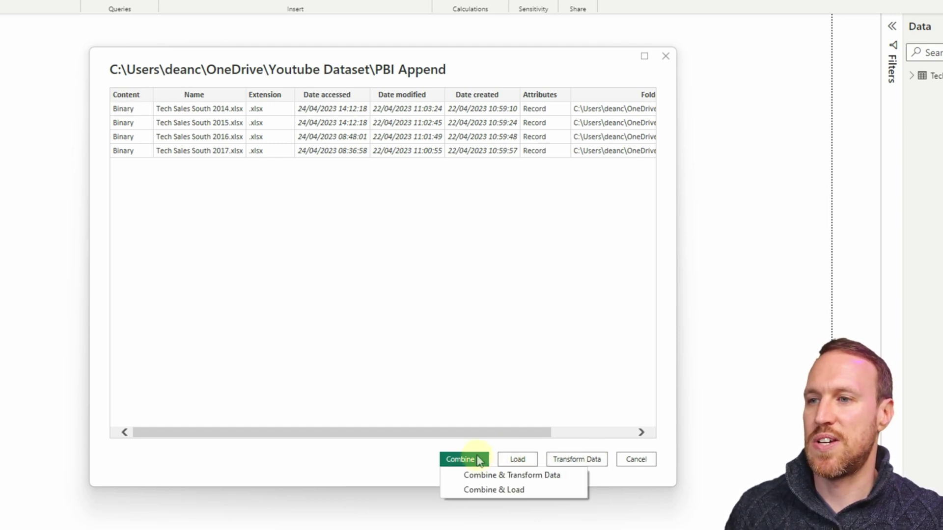
pyautogui.click(259, 449)
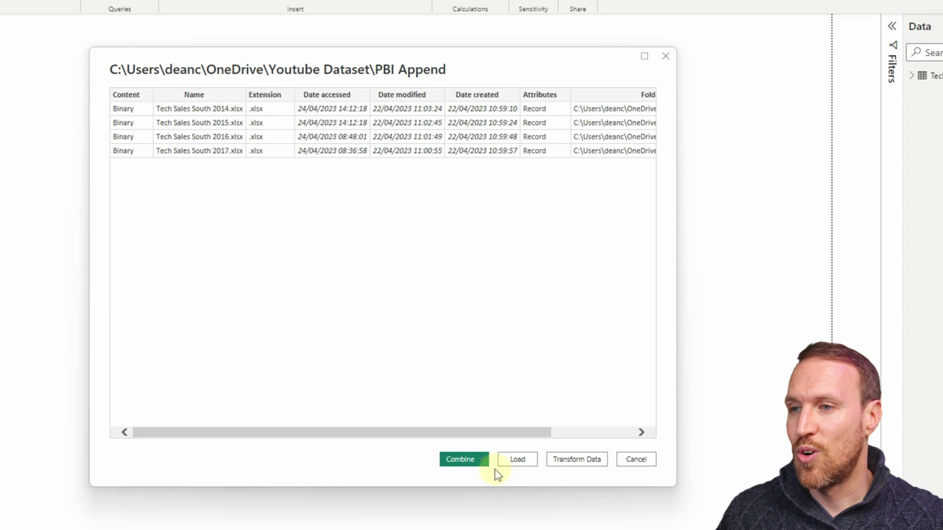
pyautogui.click(481, 459)
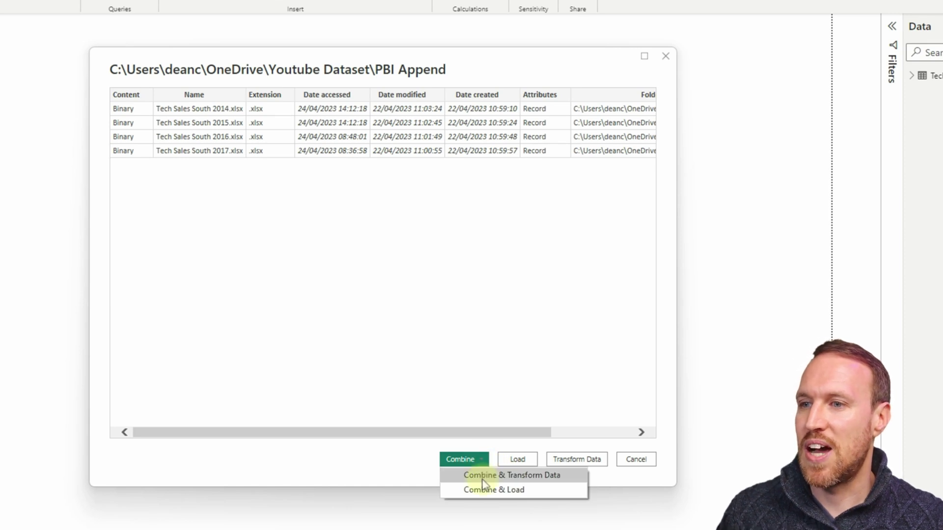
pyautogui.click(482, 477)
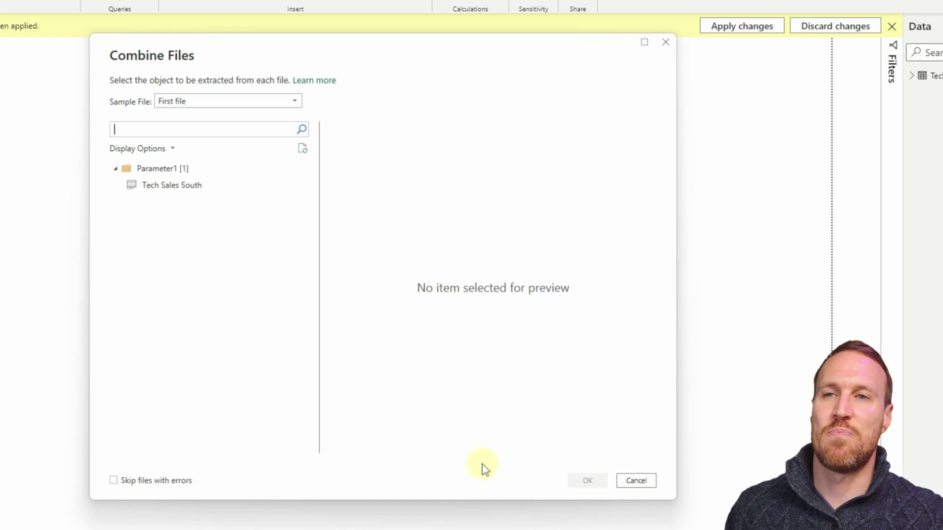
# Step: Review the available sample workbooks for the file combination and keep First file as the sample file
pyautogui.click(202, 103)
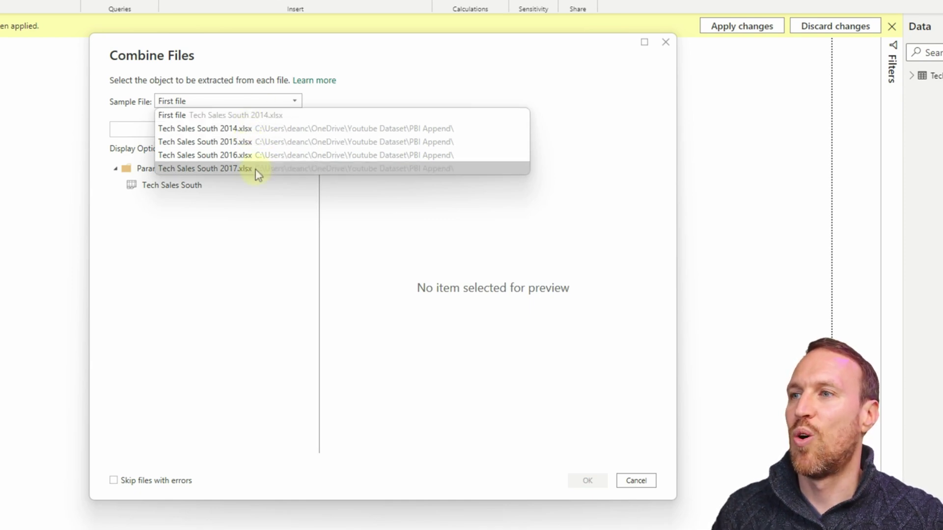
pyautogui.click(261, 80)
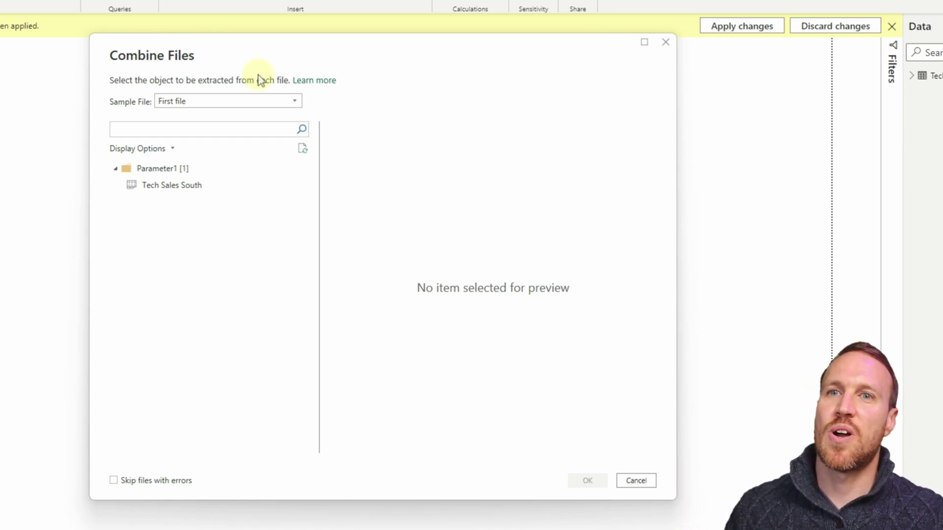
pyautogui.click(237, 101)
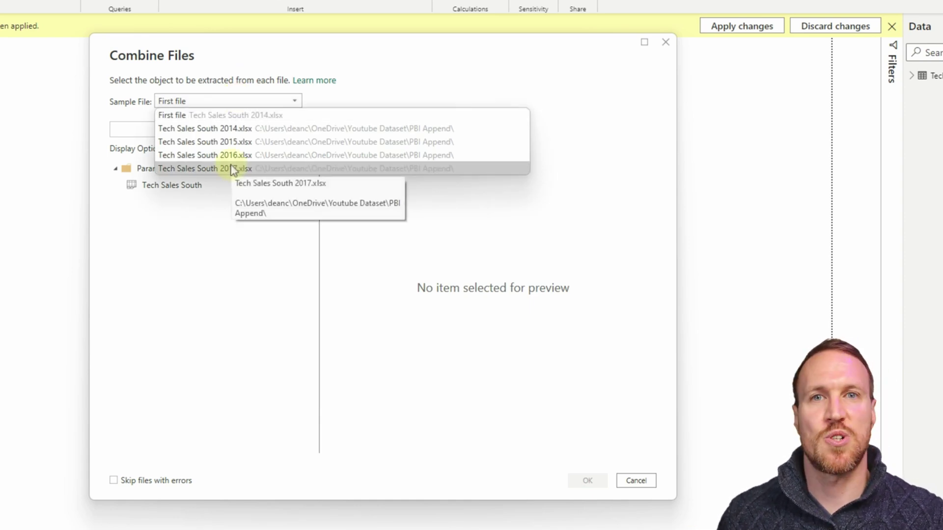
pyautogui.click(241, 115)
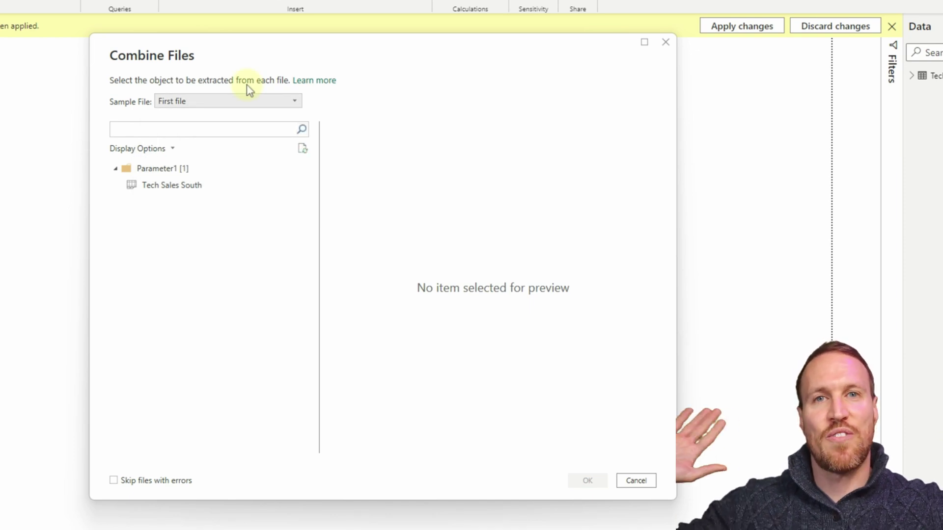
pyautogui.click(241, 101)
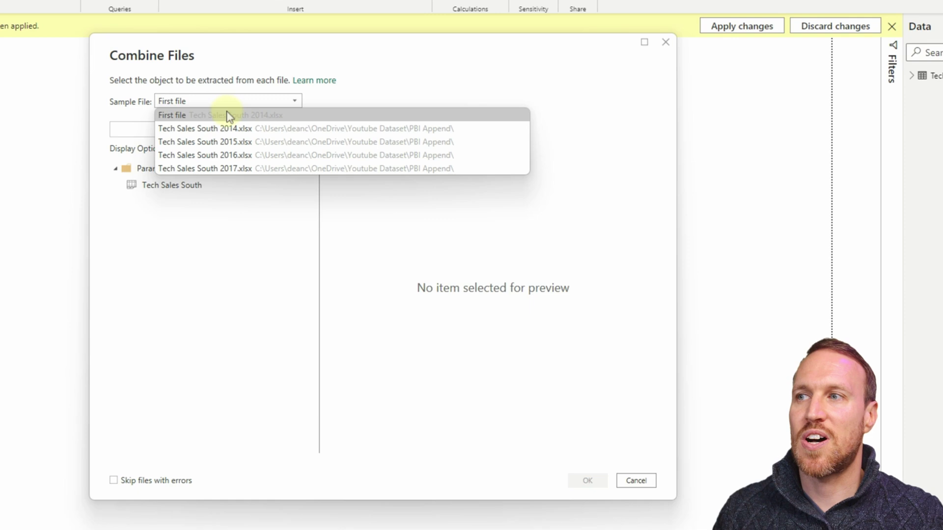
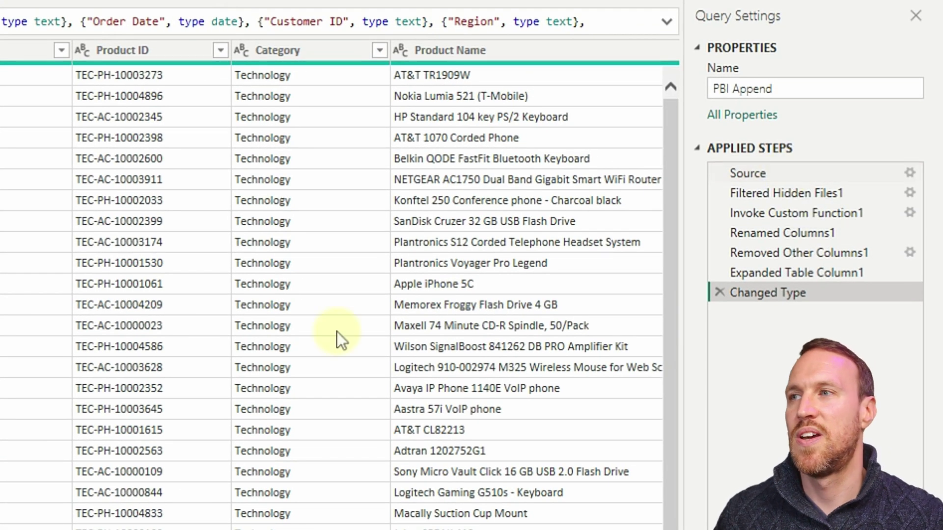
# Step: Examine the PBI Append query's applied steps from Source through Removed Other Columns1, including the Content column of the listed files
pyautogui.click(768, 170)
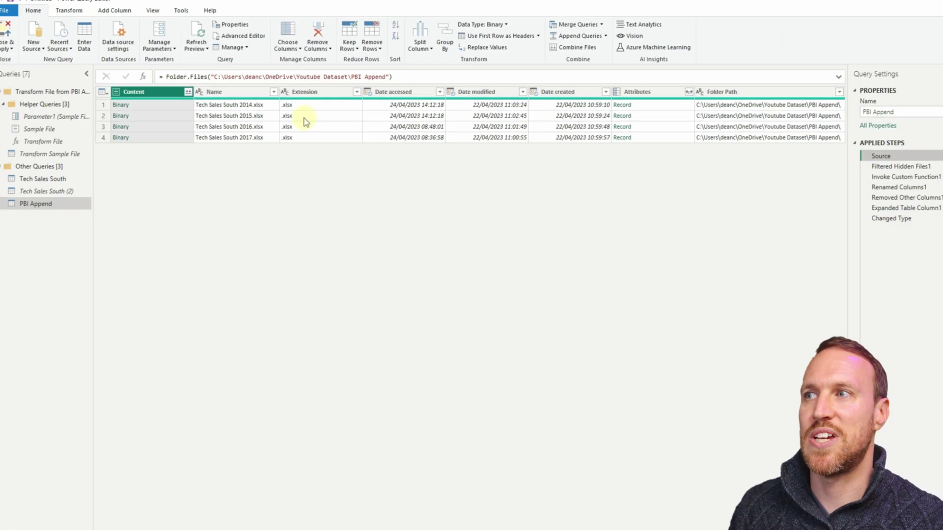
pyautogui.click(792, 188)
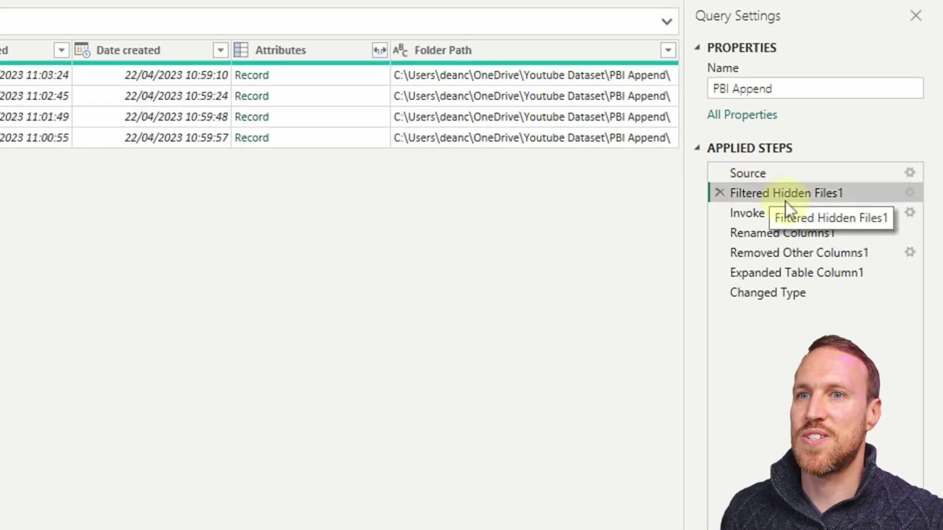
pyautogui.click(835, 217)
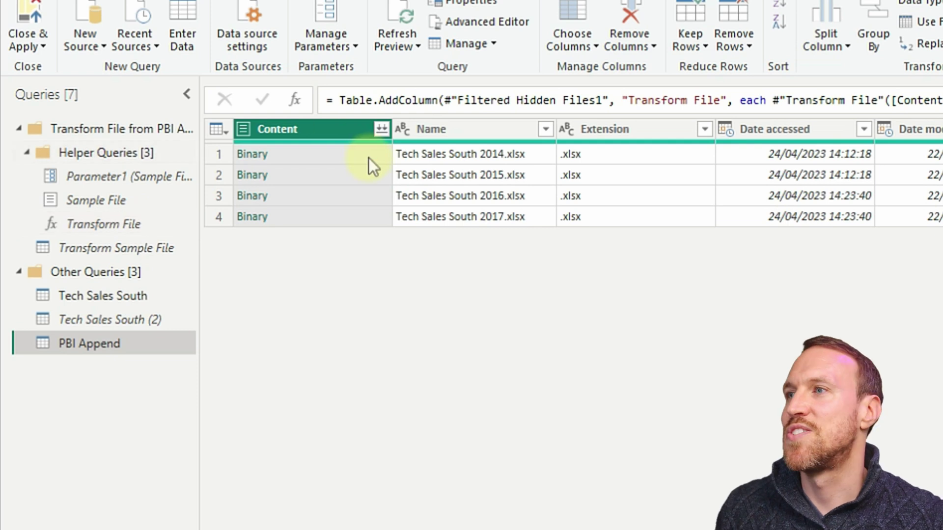
pyautogui.click(323, 153)
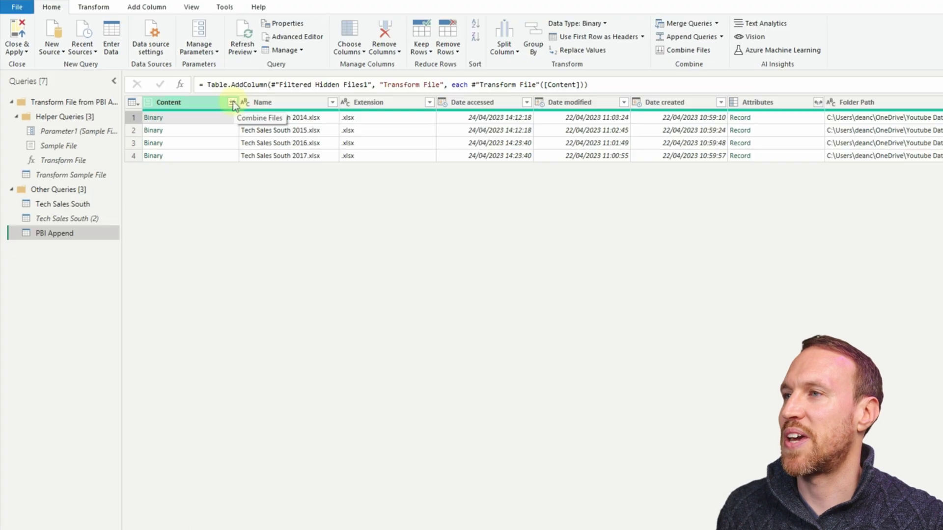
pyautogui.click(801, 207)
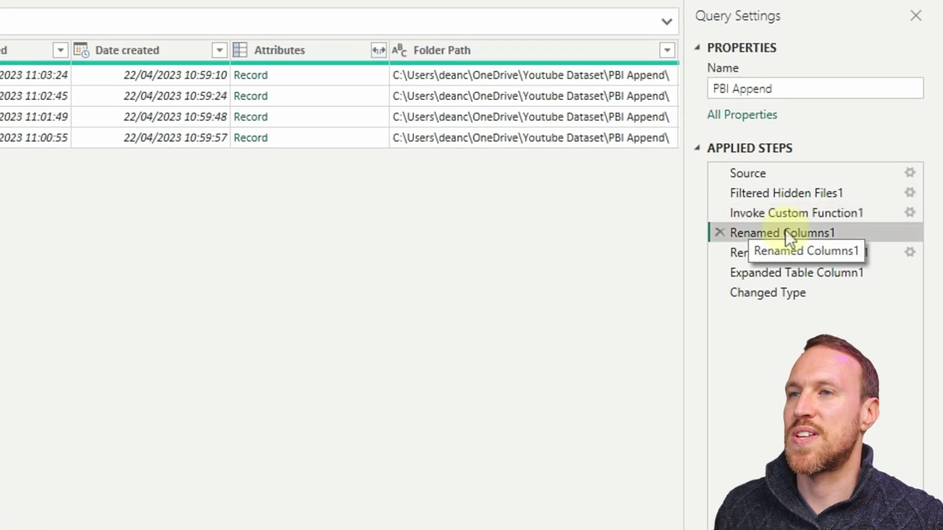
pyautogui.click(797, 253)
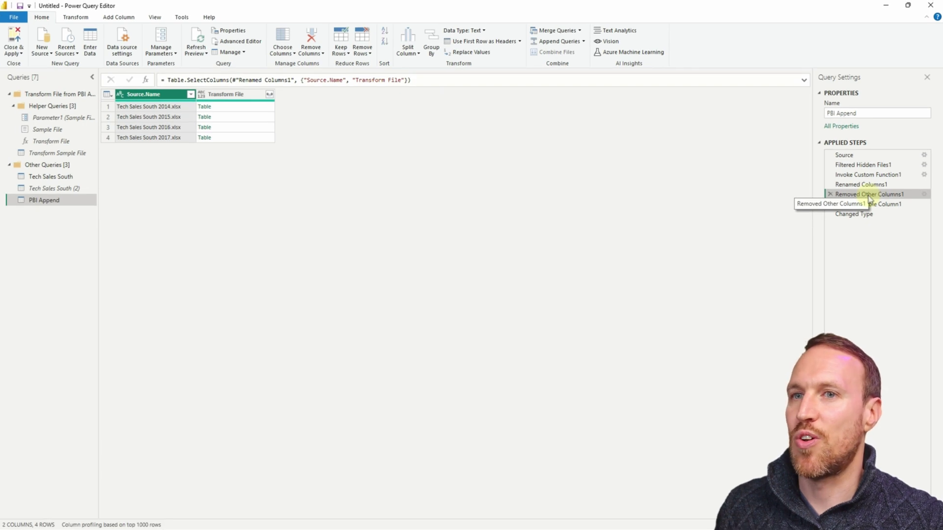
# Step: Return to the Invoke Custom Function1 step and inspect the Sample File, Parameter1 and Transform File helper queries
pyautogui.click(867, 175)
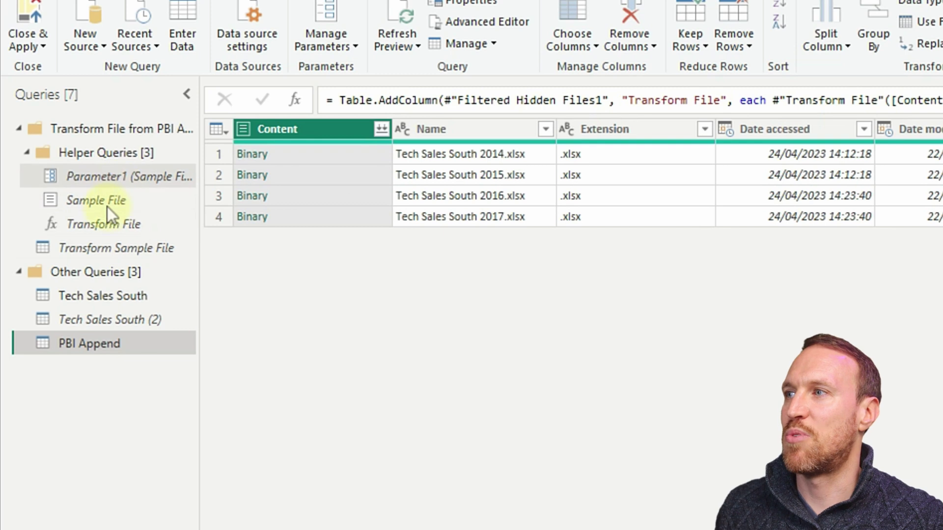
pyautogui.click(105, 207)
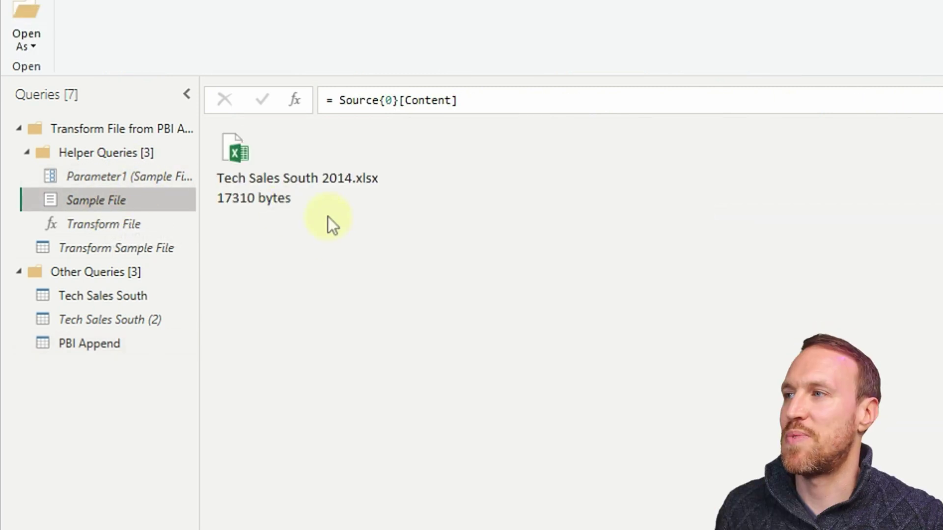
pyautogui.click(123, 177)
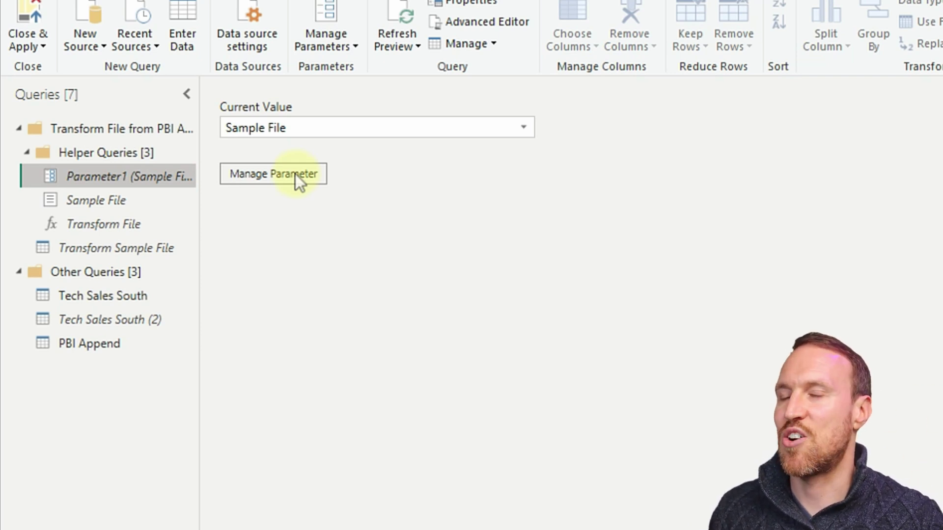
pyautogui.click(110, 223)
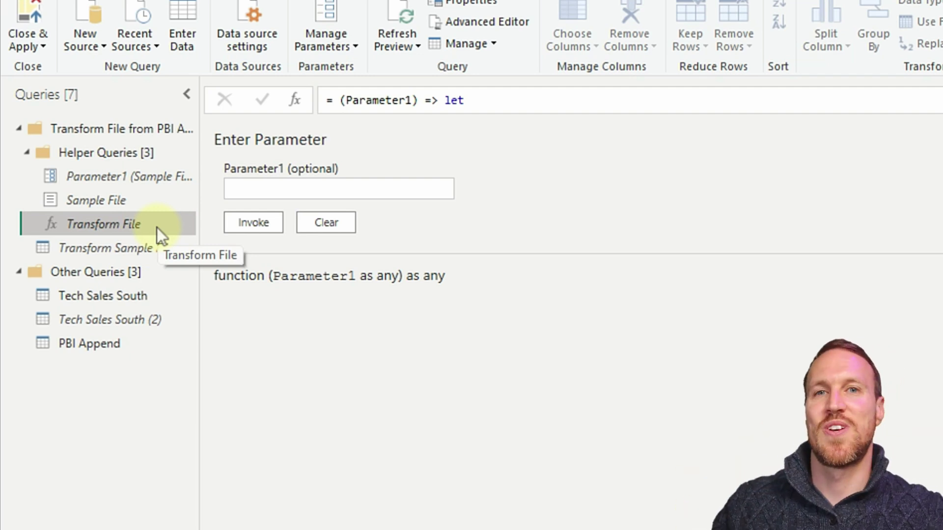
# Step: Compare the columns of the PBI Append query with those of Tech Sales South, checking each for a Sub-Category column
pyautogui.click(93, 340)
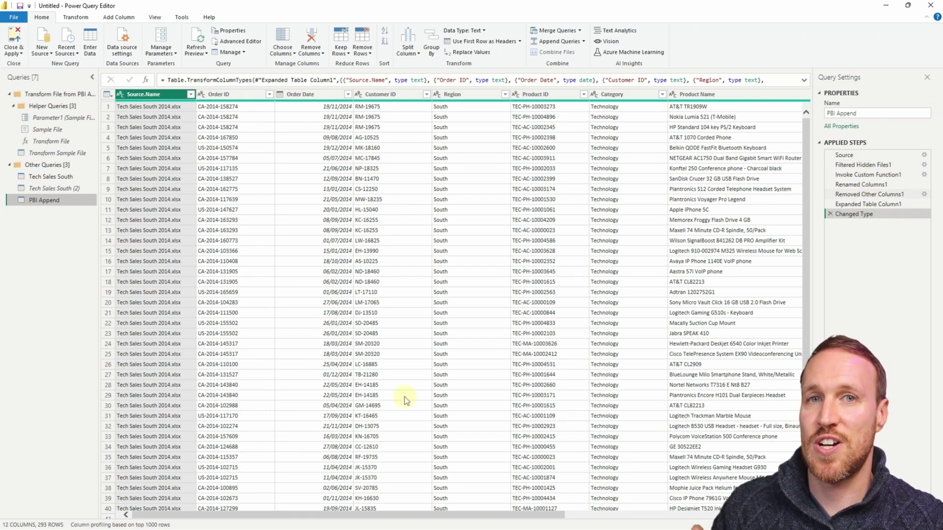
pyautogui.moveTo(396, 513); pyautogui.dragTo(615, 514)
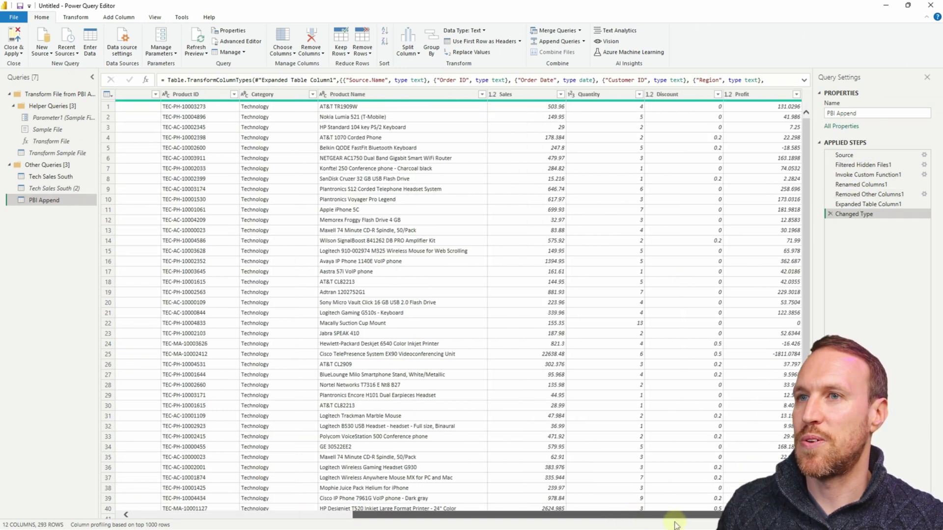
pyautogui.click(54, 177)
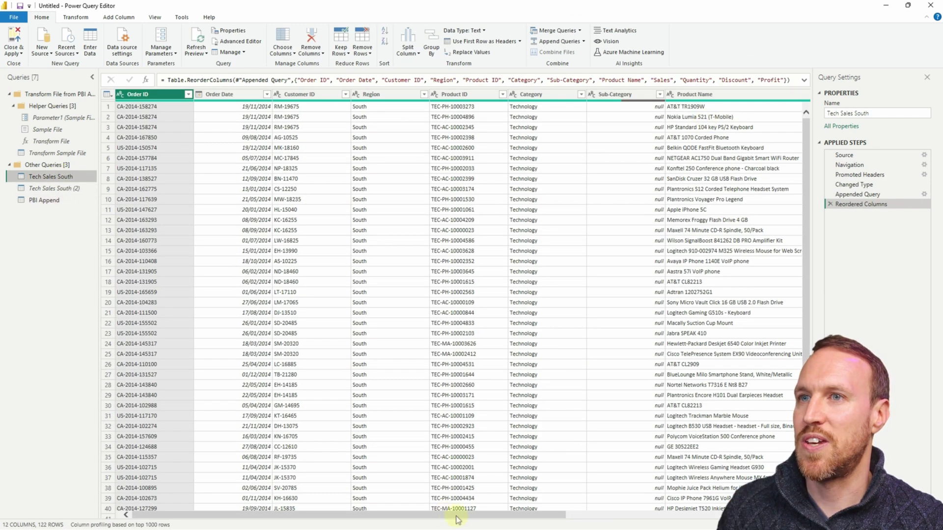
pyautogui.moveTo(456, 515); pyautogui.dragTo(672, 516)
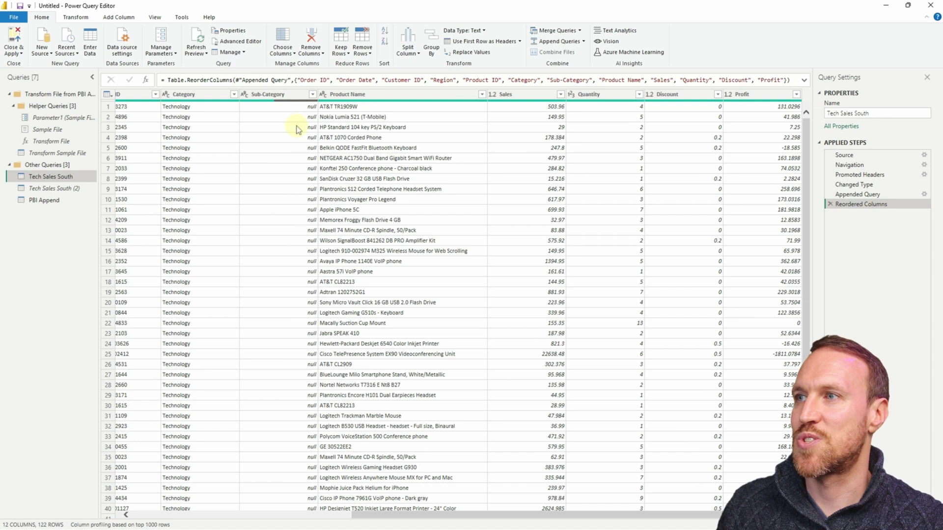
# Step: Browse the Order Date filter values of the PBI Append query to check which years its rows cover
pyautogui.click(55, 201)
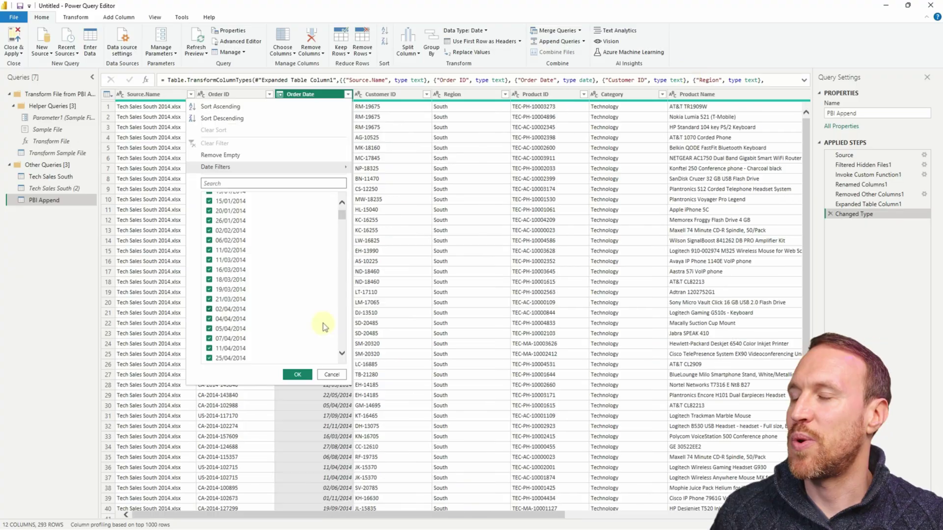
pyautogui.scroll(-10, 322, 324)
pyautogui.scroll(15, 255, 312)
pyautogui.scroll(15, 255, 308)
pyautogui.scroll(10, 256, 309)
# Step: Inspect the Renamed Columns1, Removed Other Columns1 and Expanded Table Column1 steps of the PBI Append query
pyautogui.click(879, 184)
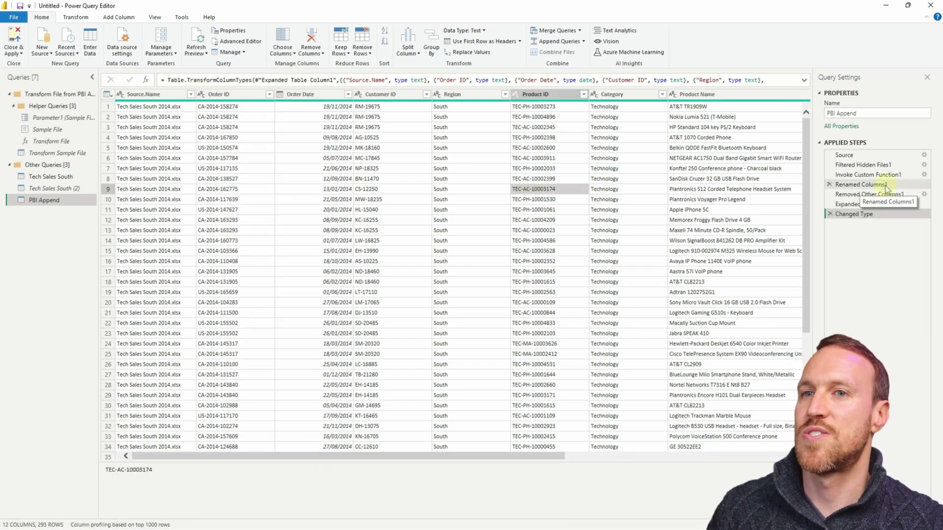
pyautogui.click(879, 195)
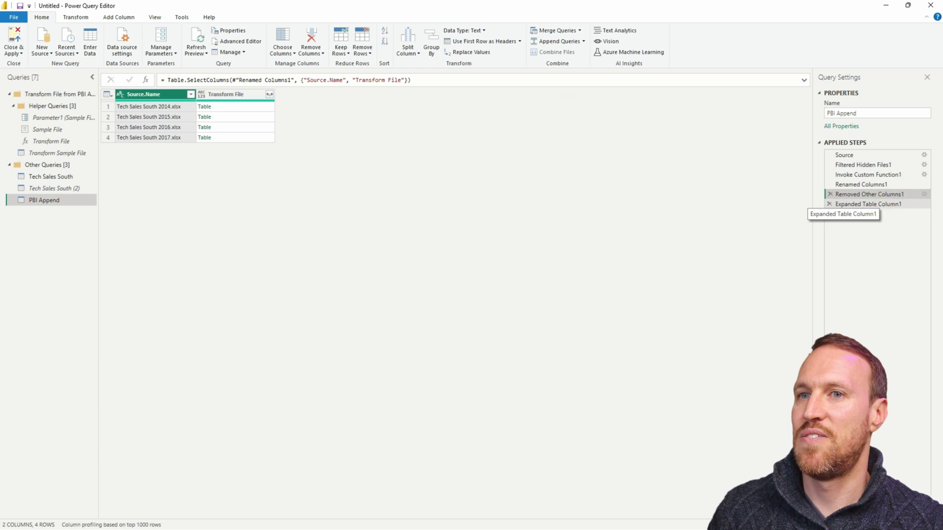
pyautogui.click(866, 204)
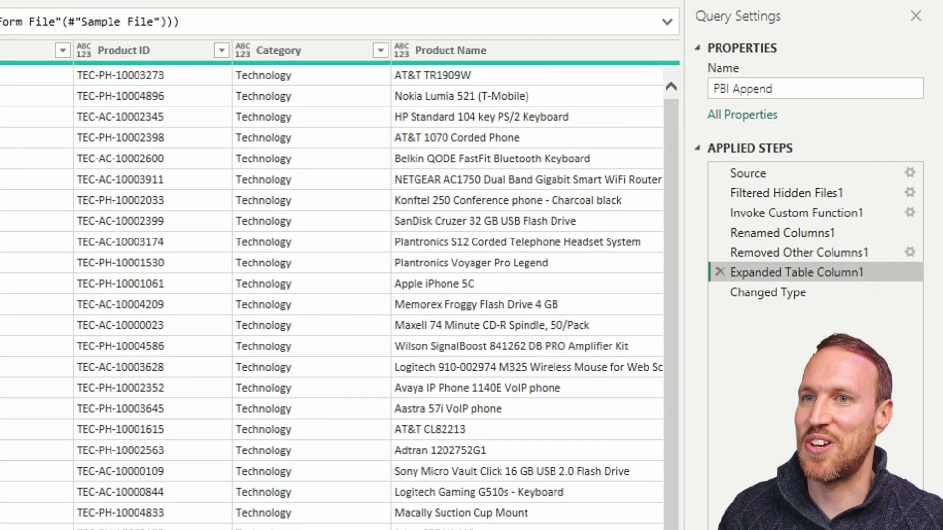
# Step: Preview the nested Transform File tables of the 2014–2017 workbooks in the Removed Other Columns1 step, comparing their columns
pyautogui.click(861, 194)
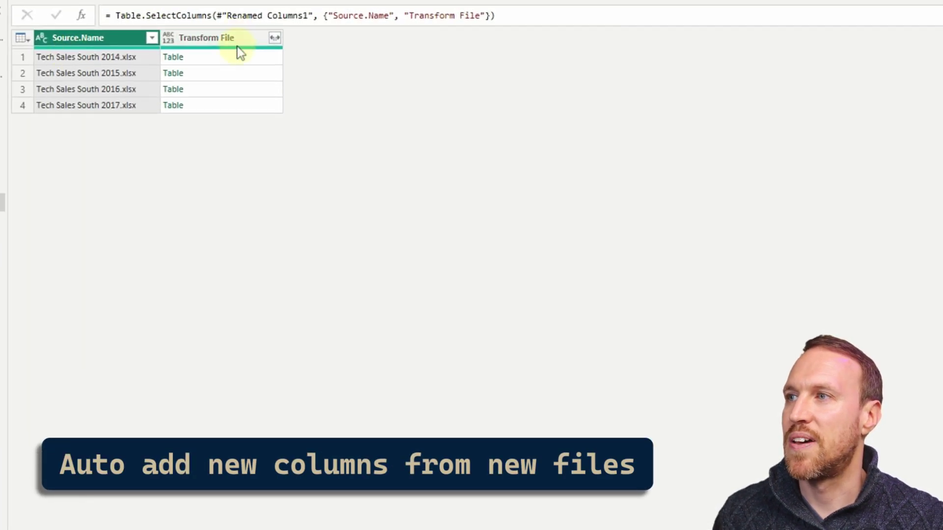
pyautogui.click(114, 72)
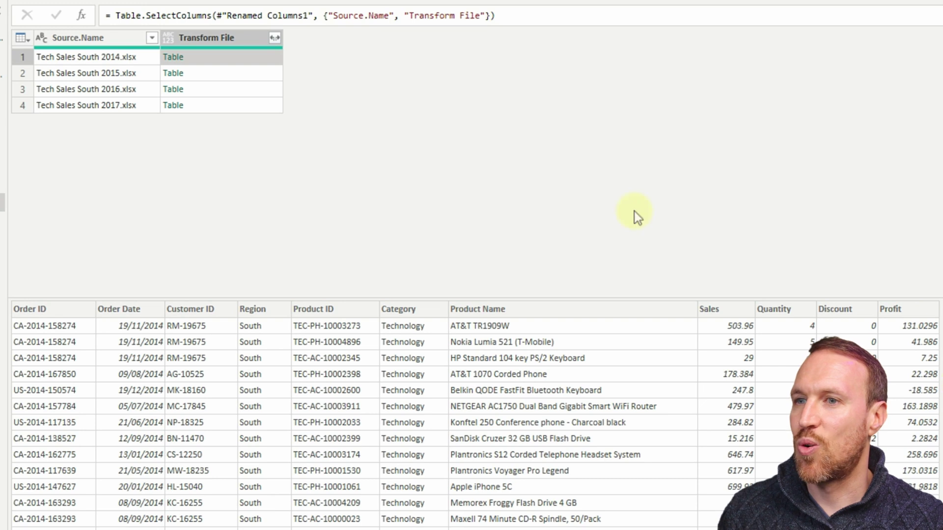
pyautogui.click(203, 73)
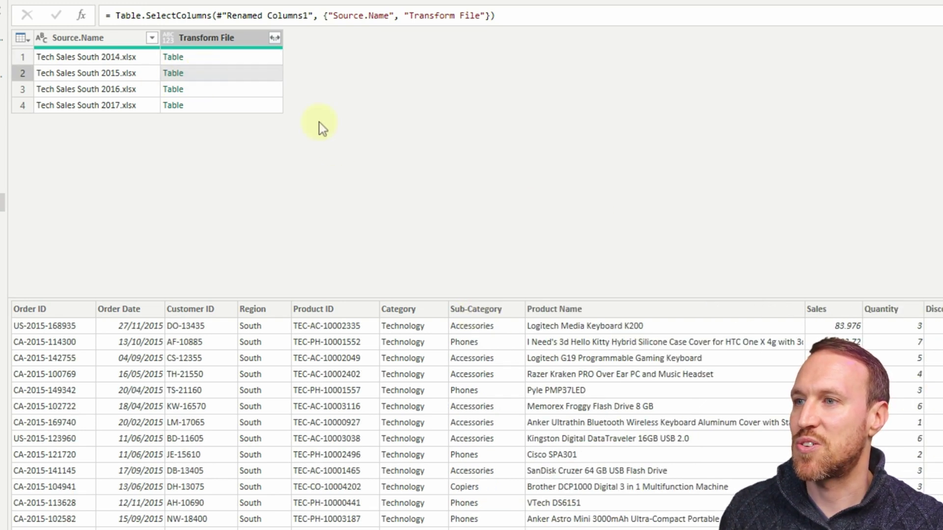
pyautogui.click(228, 87)
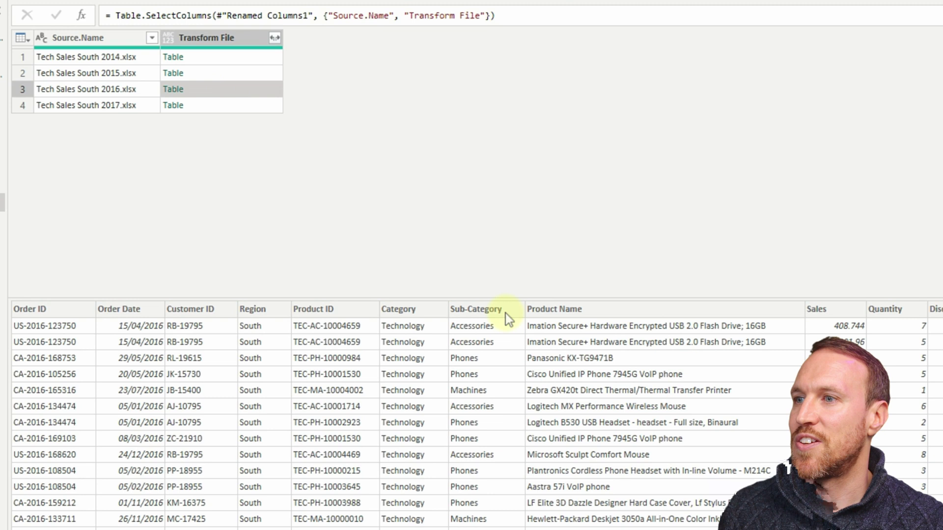
pyautogui.click(232, 104)
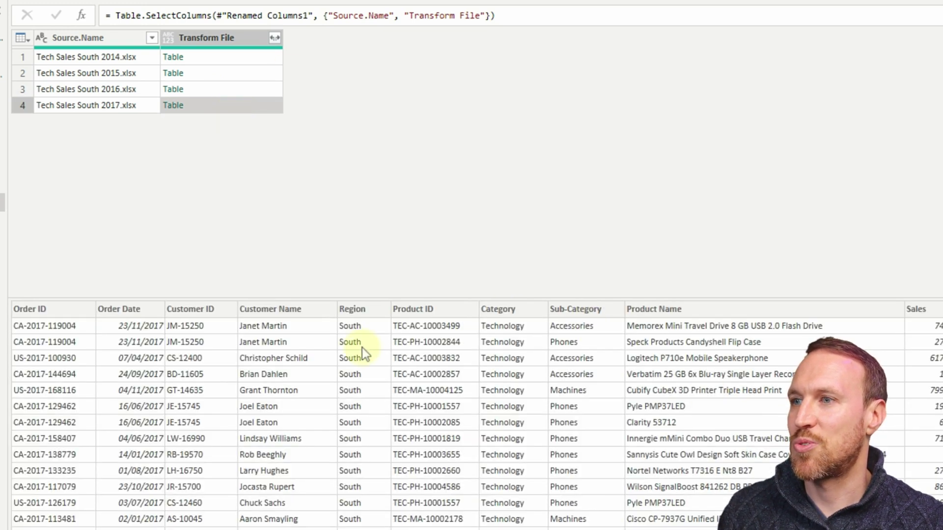
pyautogui.click(219, 89)
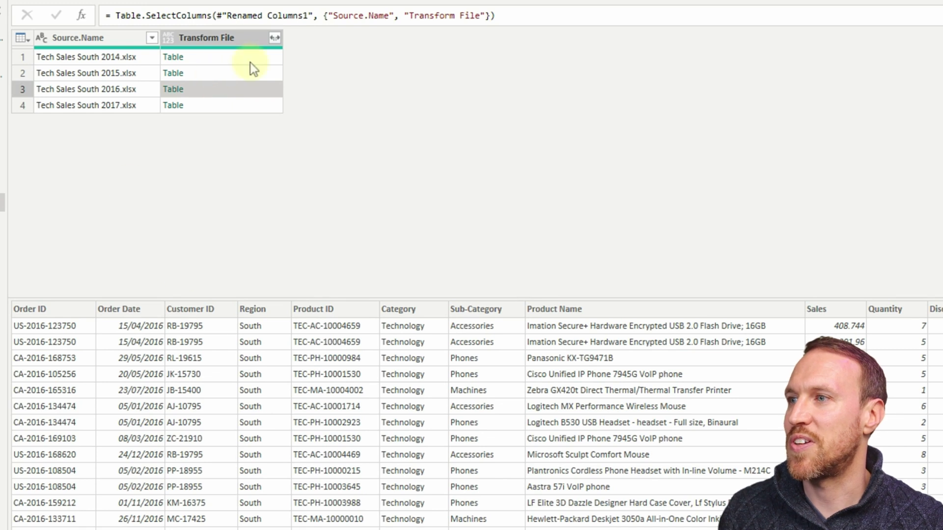
pyautogui.click(237, 105)
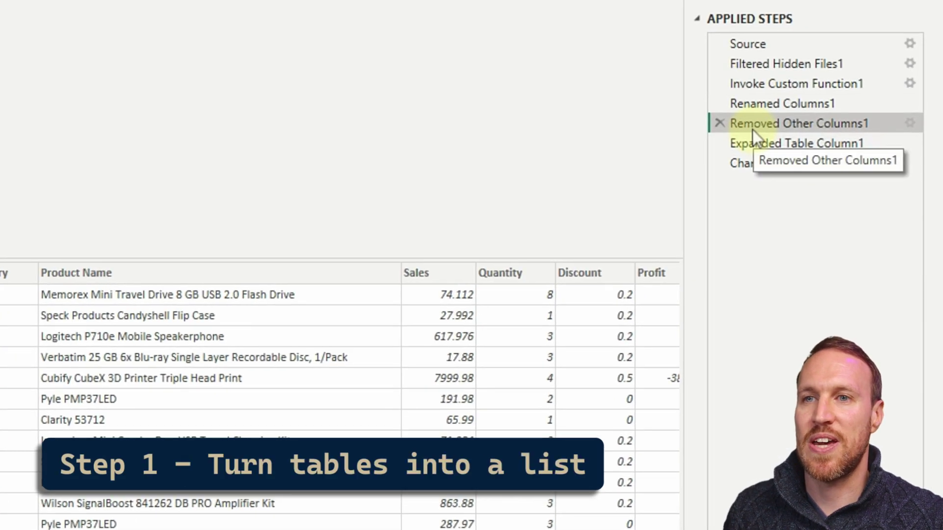
# Step: Insert a step after Removed Other Columns1 with the formula = #"Removed Other Columns1"[Transform File], turning the tables into a list
pyautogui.rightClick(753, 125)
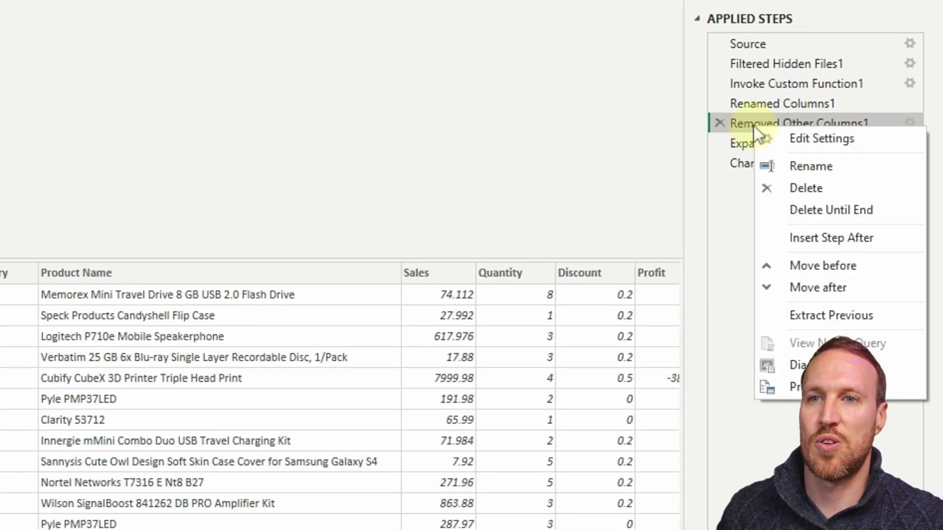
pyautogui.click(864, 238)
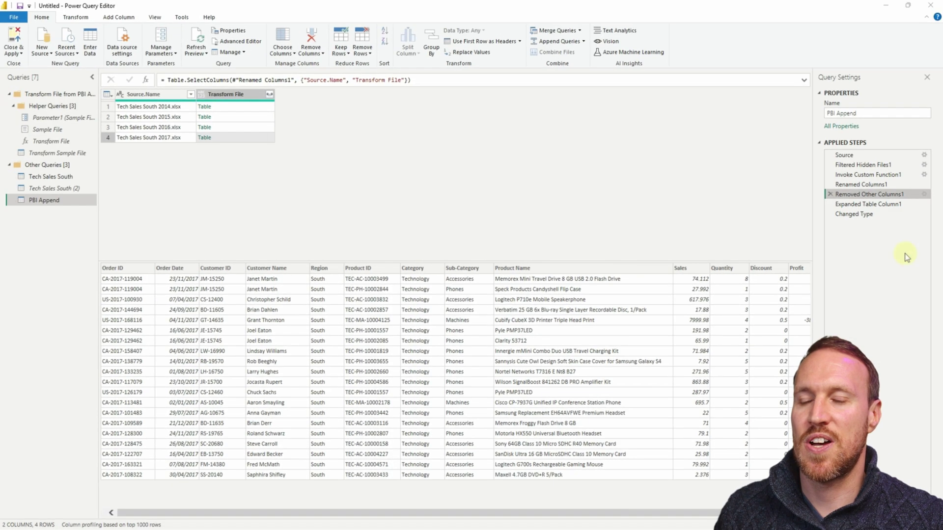
pyautogui.click(538, 290)
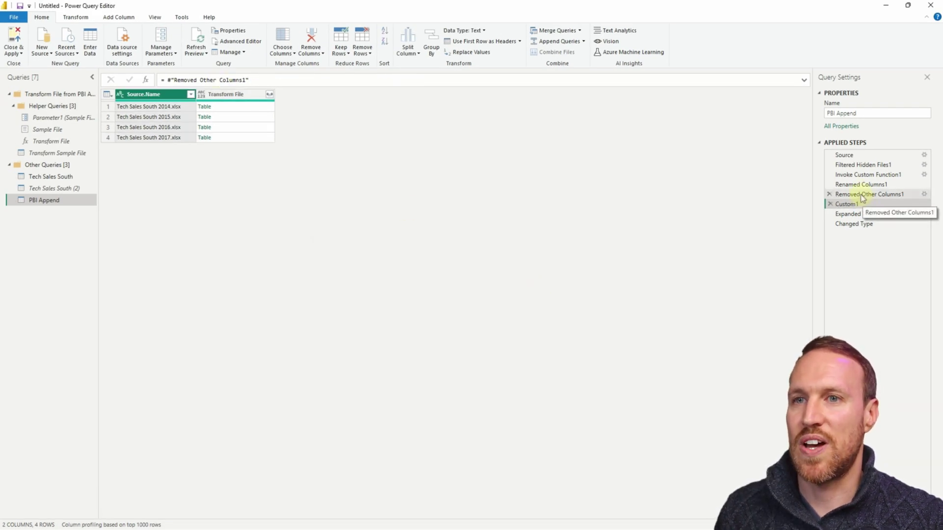
pyautogui.click(308, 79)
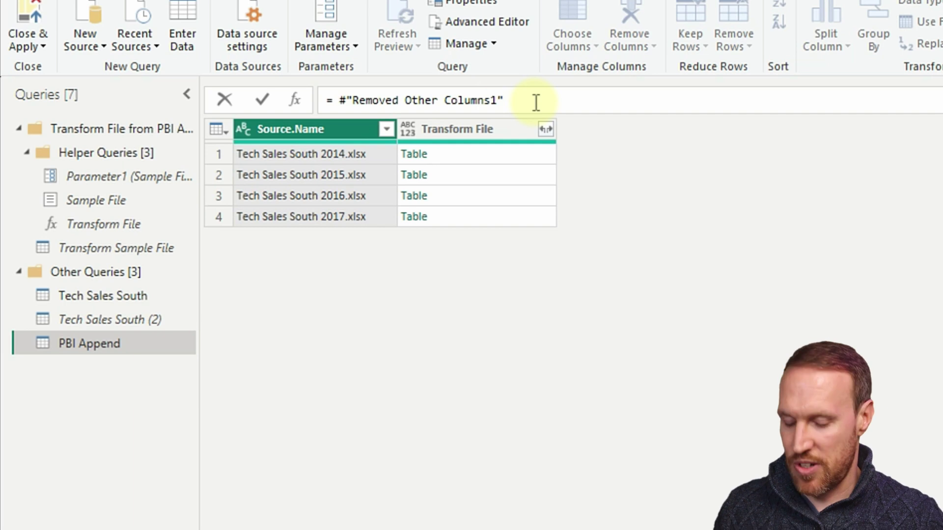
pyautogui.write('[')
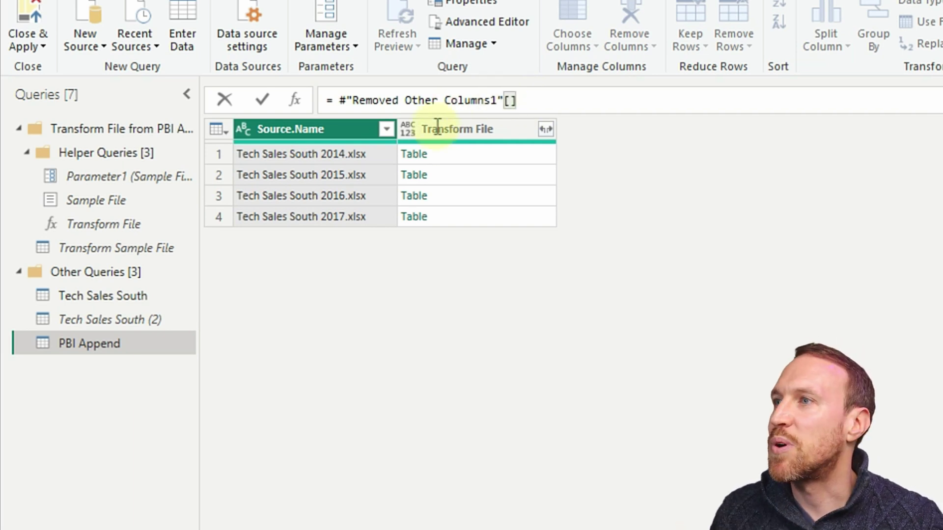
pyautogui.write('Transform ')
pyautogui.write('File')
pyautogui.press('Return')
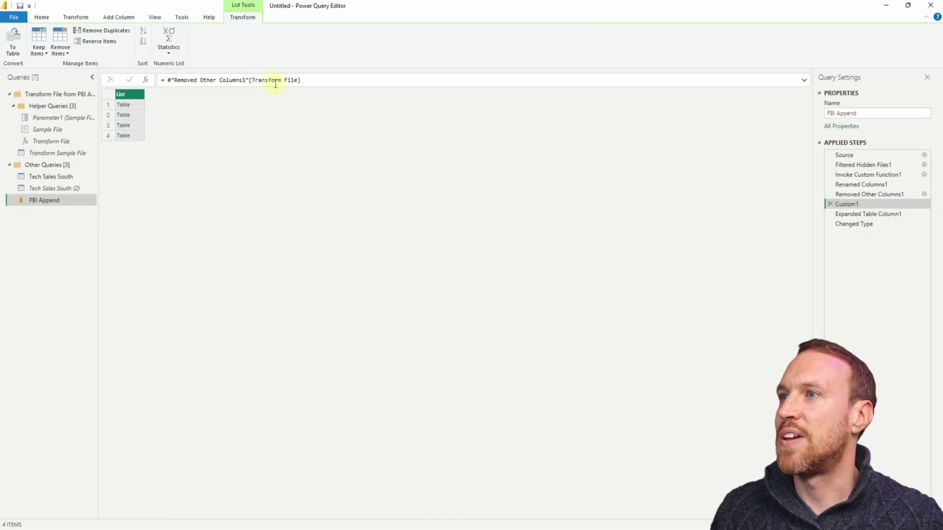
# Step: Preview the first table in the list and rename the Custom1 step as List
pyautogui.click(140, 105)
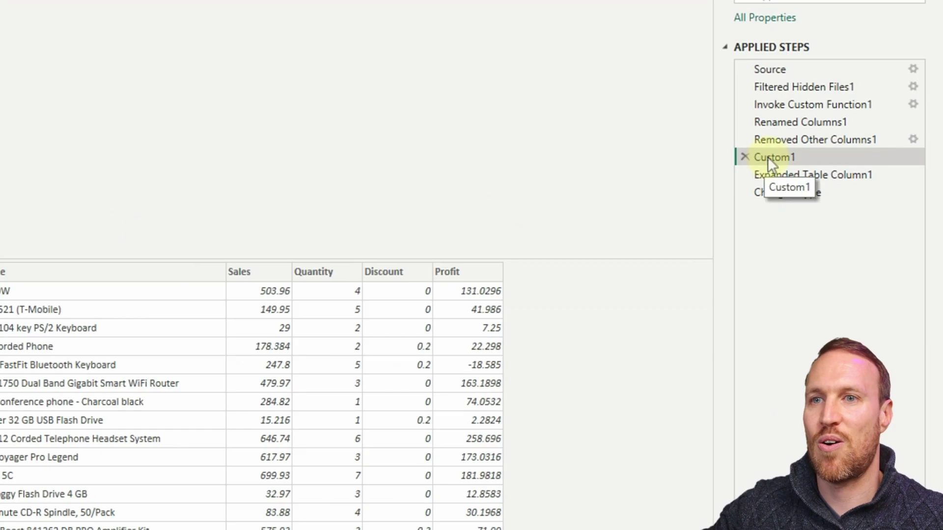
pyautogui.rightClick(768, 159)
pyautogui.click(831, 190)
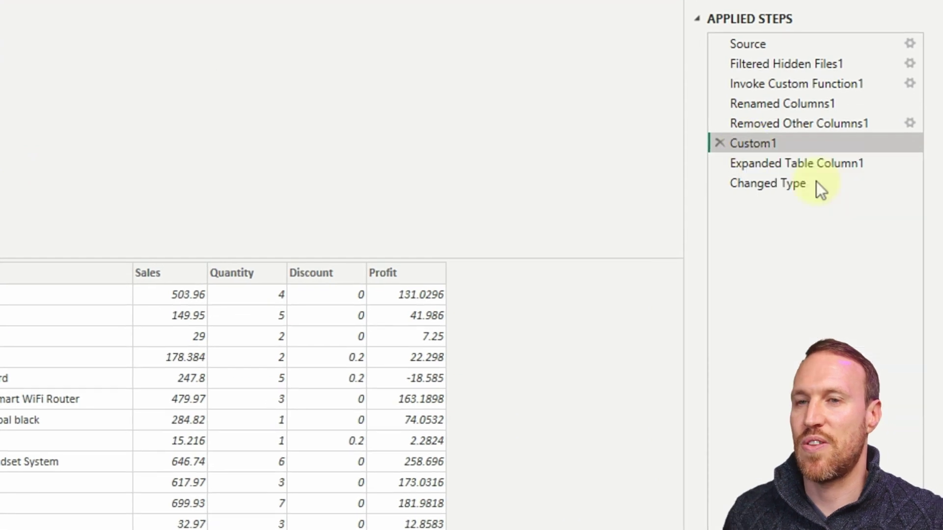
pyautogui.write('List')
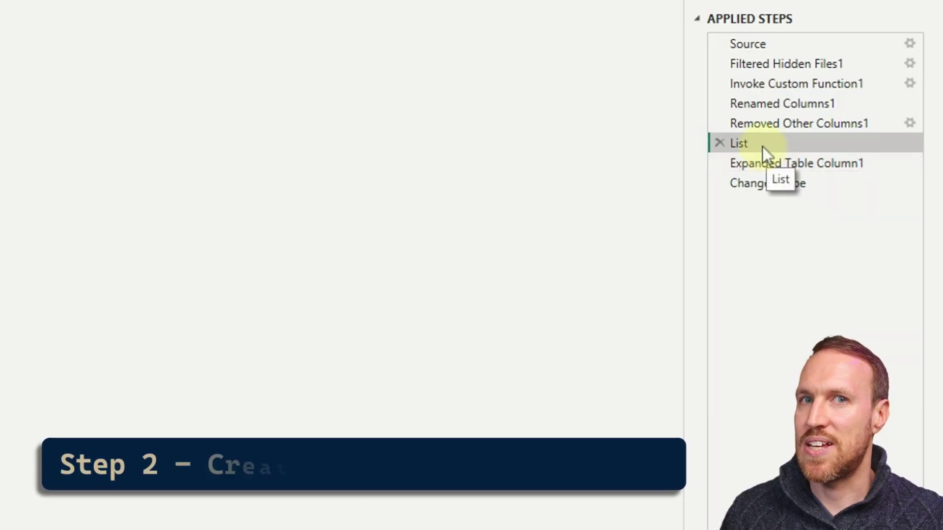
# Step: Insert a step after List with the formula = List.Transform(List, Table.ColumnNames) to get each table's column names
pyautogui.rightClick(762, 146)
pyautogui.click(827, 257)
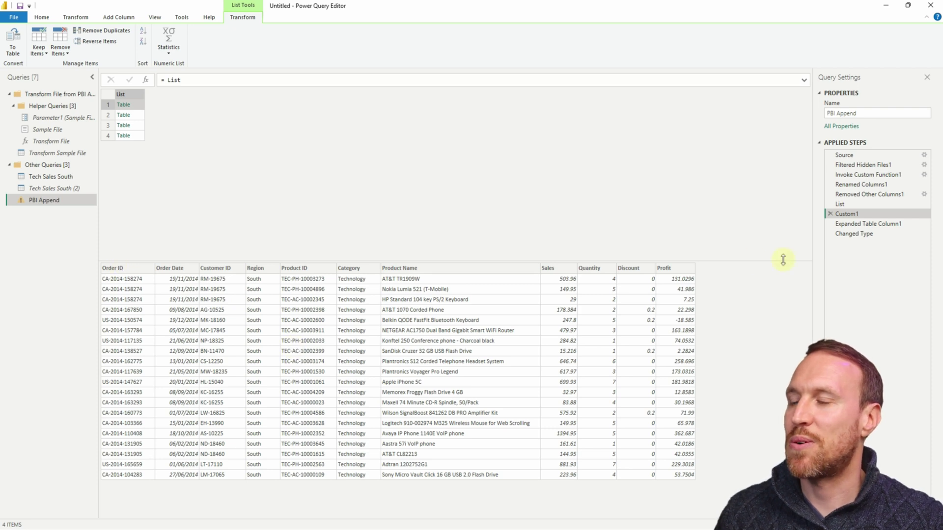
pyautogui.click(167, 80)
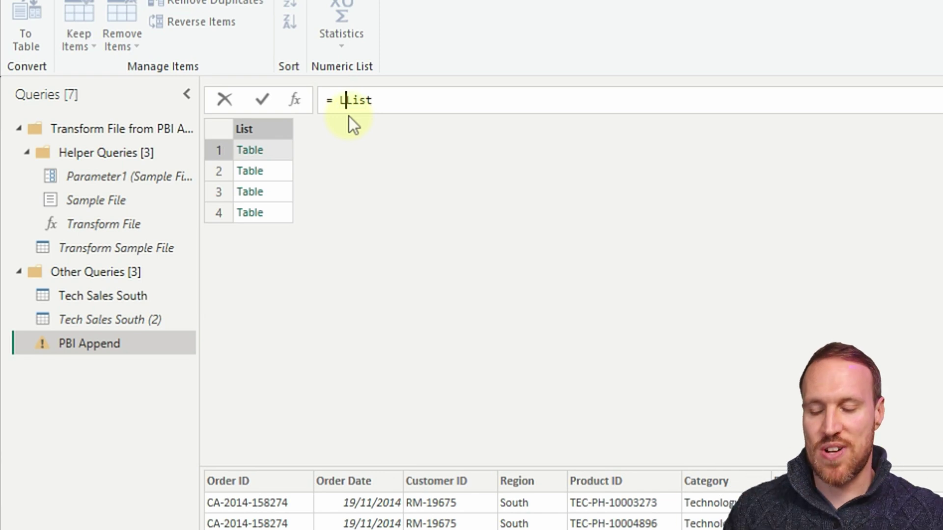
pyautogui.write('List.Transform')
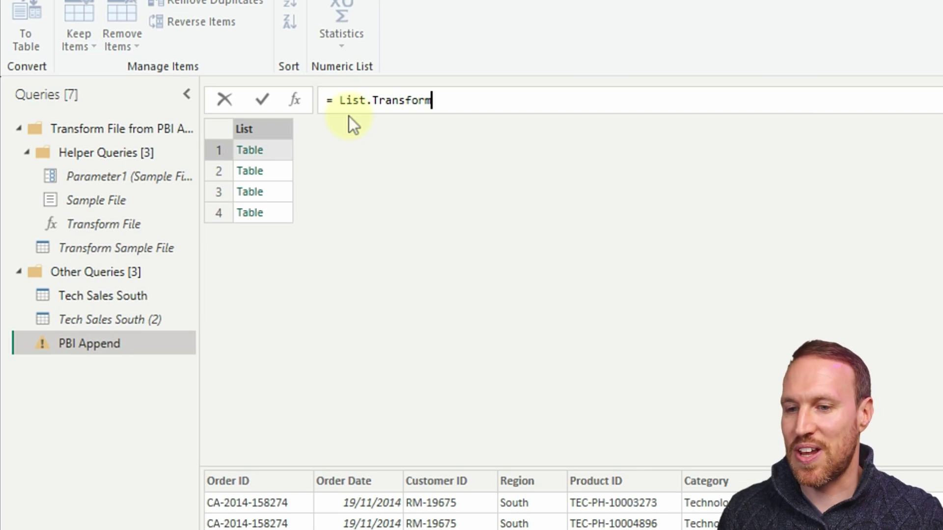
pyautogui.write('(')
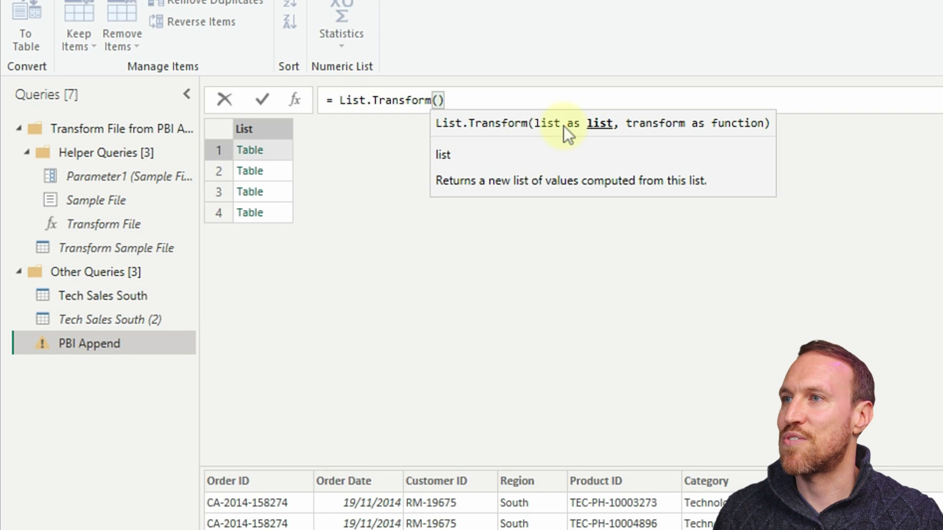
pyautogui.write('List')
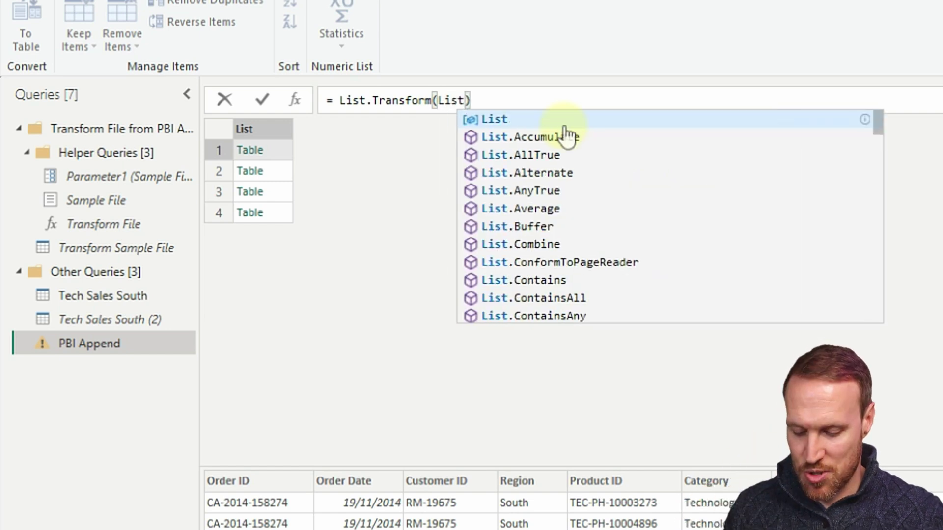
pyautogui.write(', ')
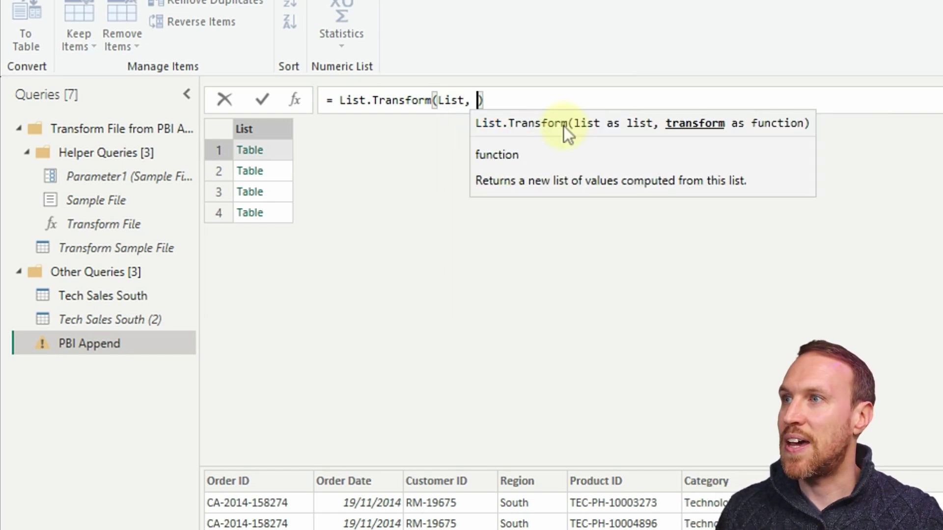
pyautogui.write('Table')
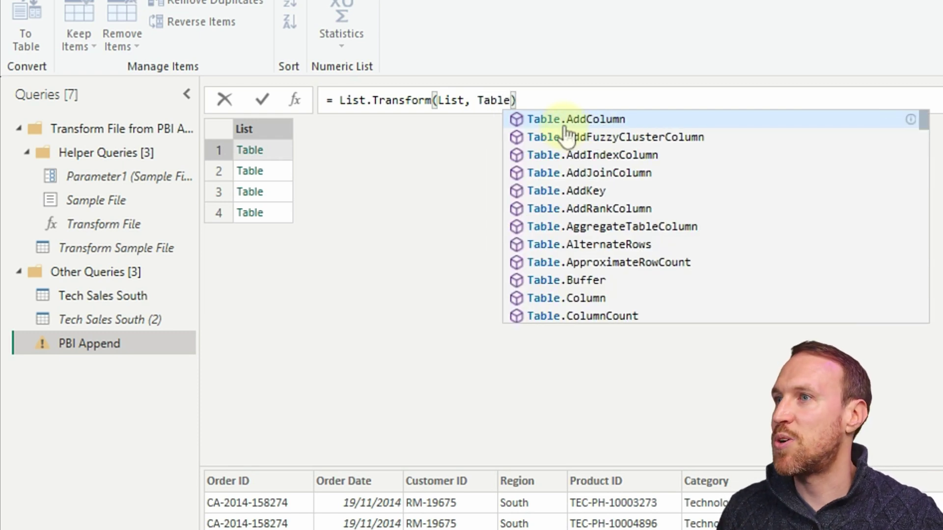
pyautogui.write('c')
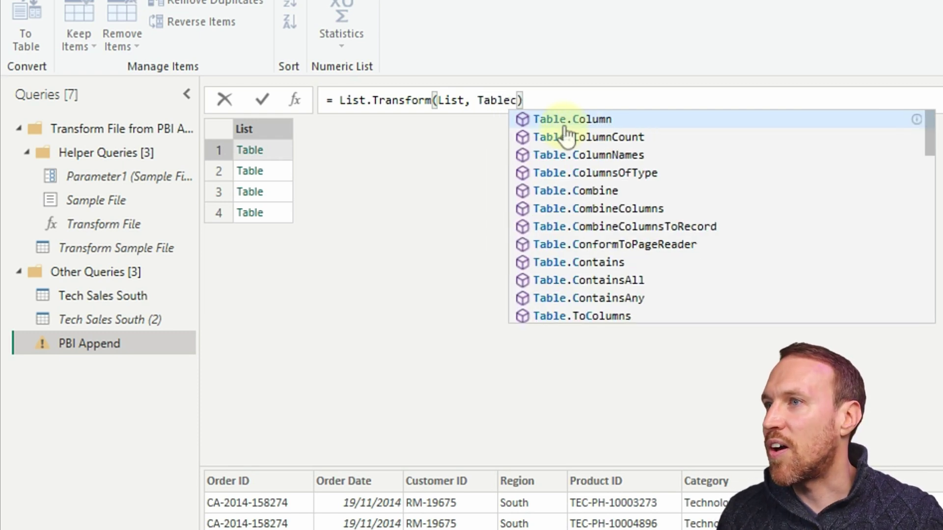
pyautogui.press('Down')
pyautogui.press('Down')
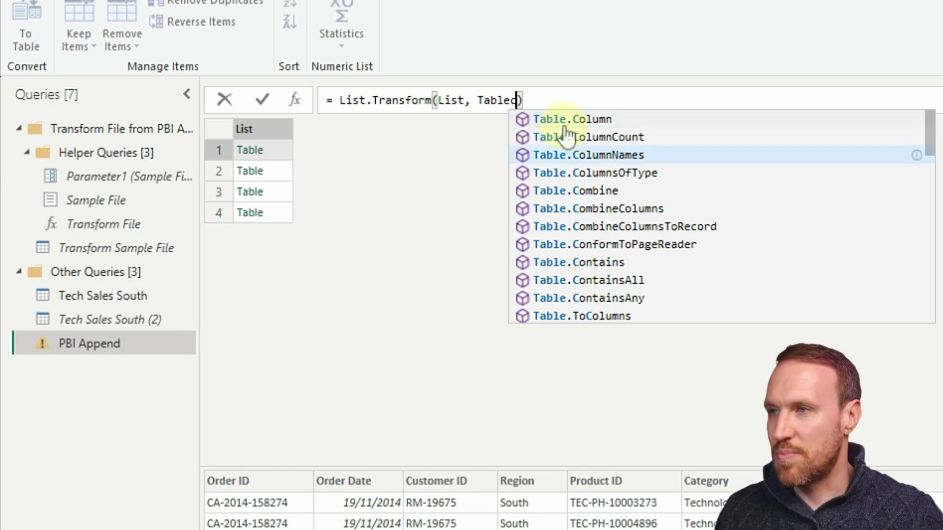
pyautogui.press('Tab')
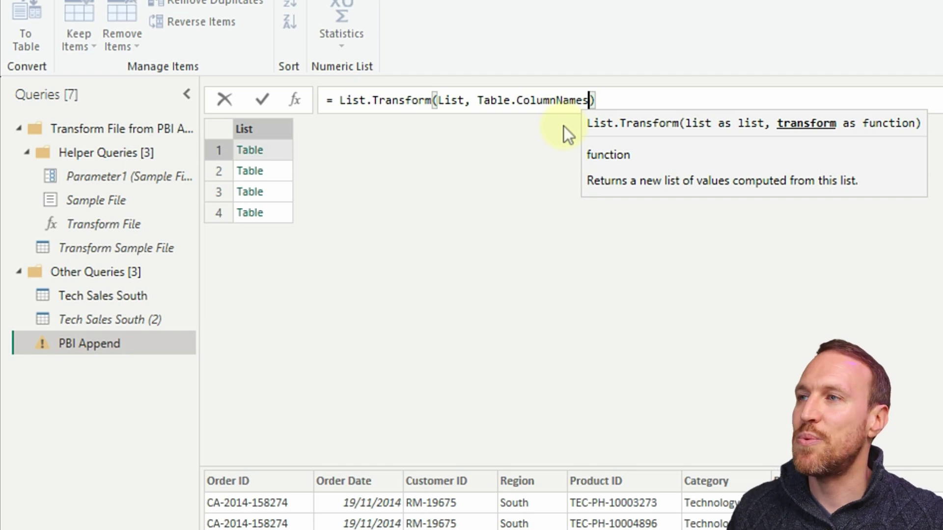
pyautogui.press('Return')
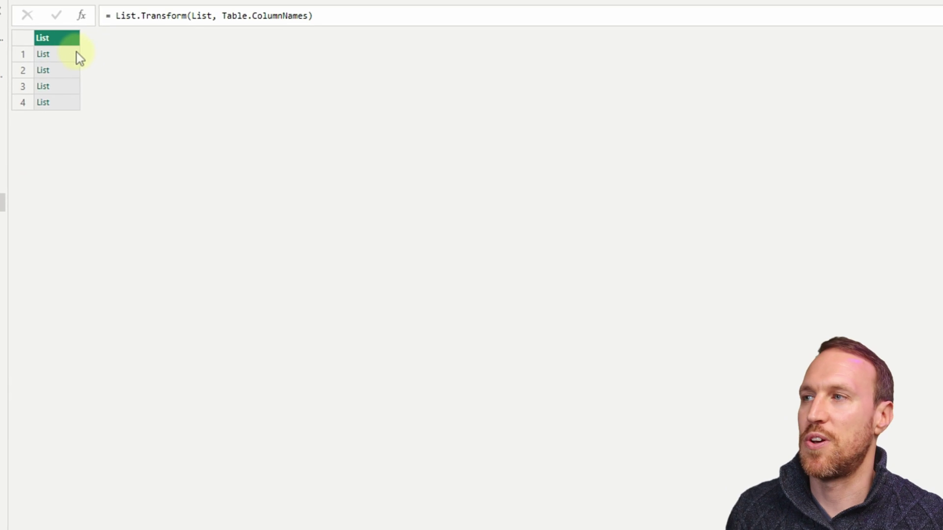
# Step: Preview the column-name lists of the first and fourth tables
pyautogui.click(74, 54)
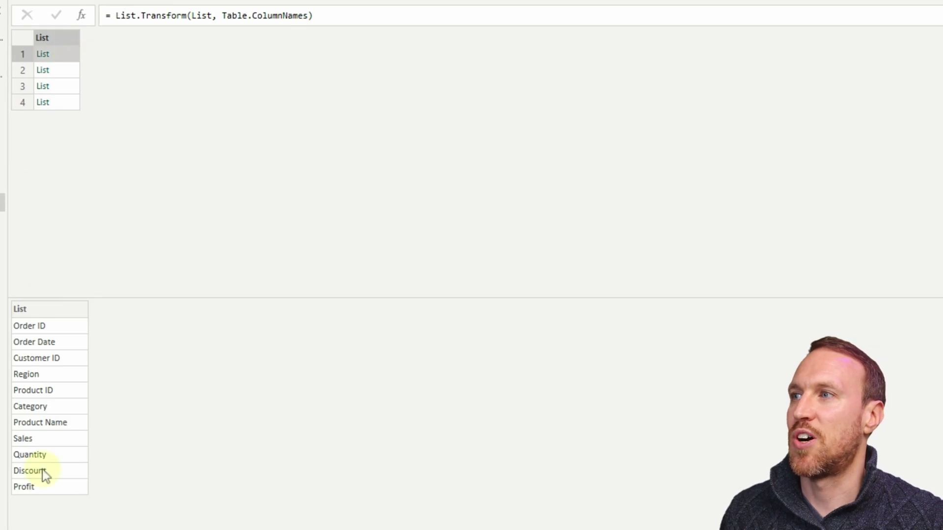
pyautogui.click(74, 100)
pyautogui.click(69, 55)
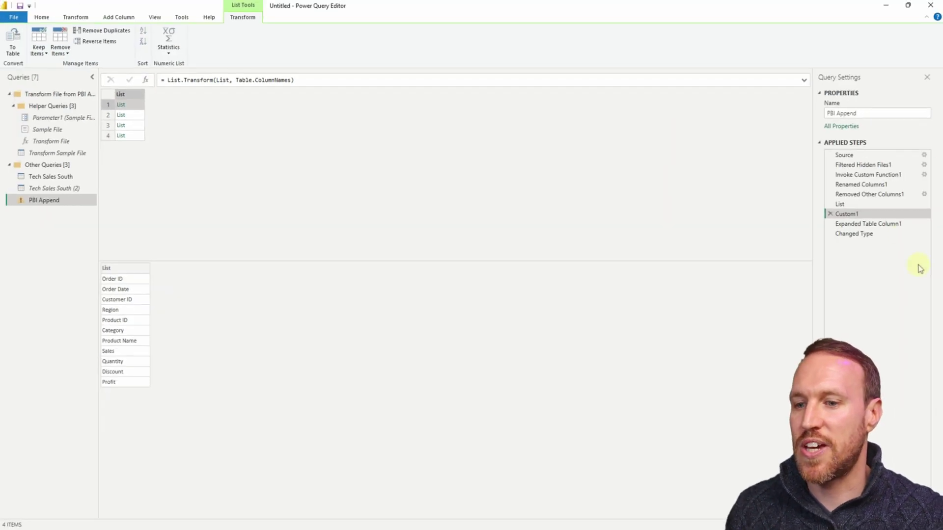
# Step: Rename the Custom1 step as ColumnNames
pyautogui.rightClick(841, 212)
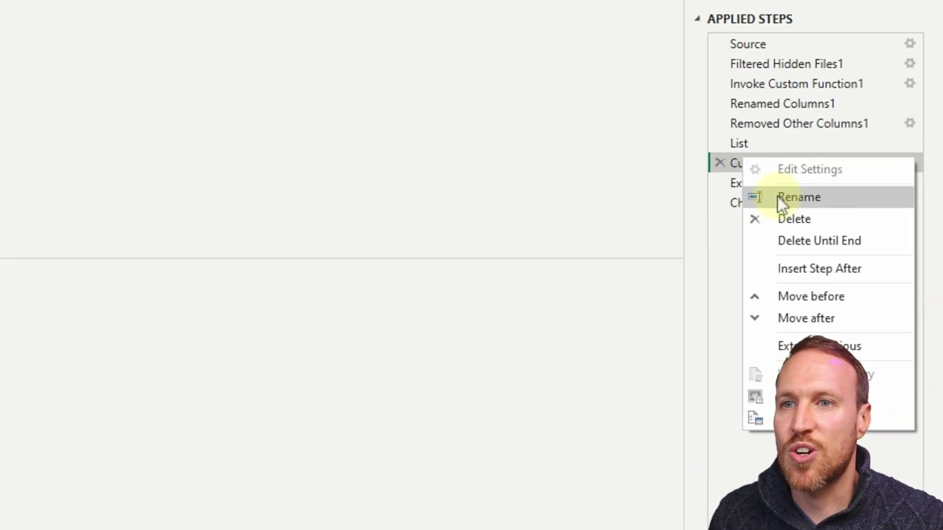
pyautogui.click(860, 230)
pyautogui.write('ColumnNames')
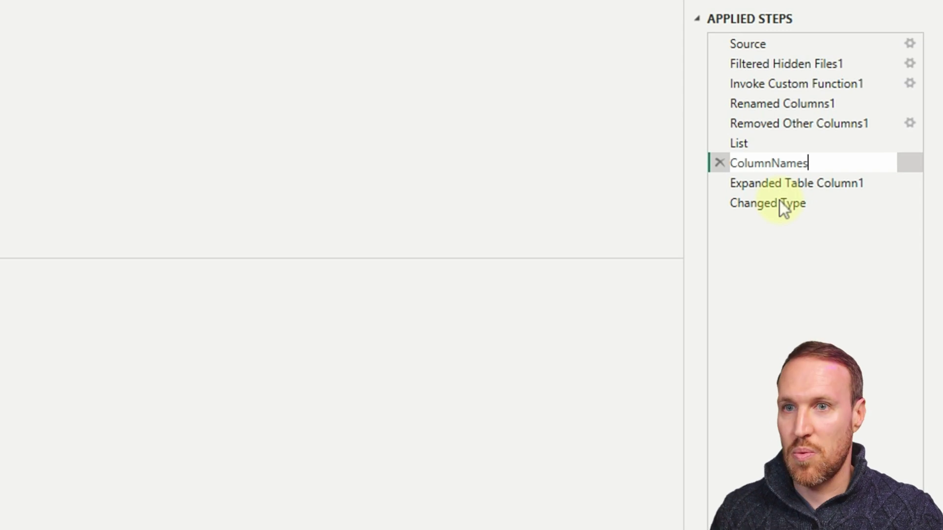
pyautogui.press('Return')
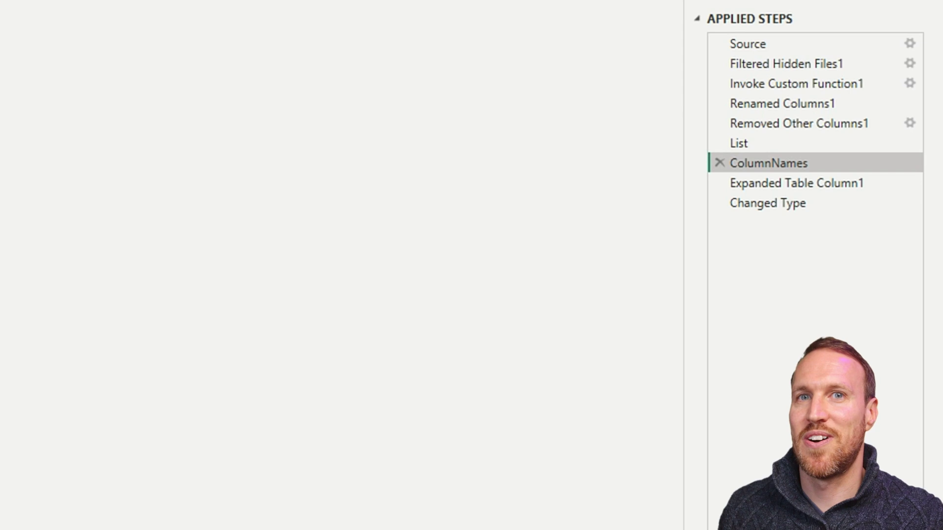
# Step: Insert a step after ColumnNames with the formula = List.Combine(ColumnNames) to append all column names into one list
pyautogui.rightClick(782, 159)
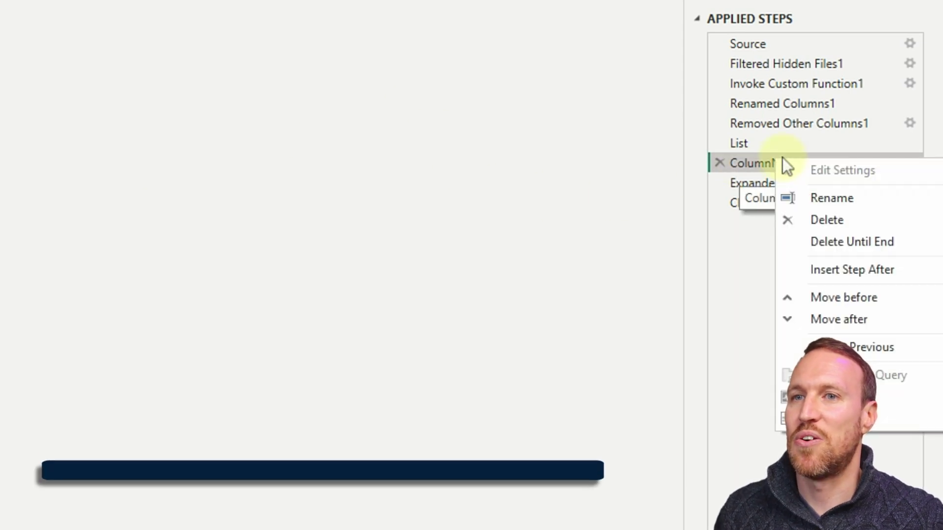
pyautogui.click(847, 263)
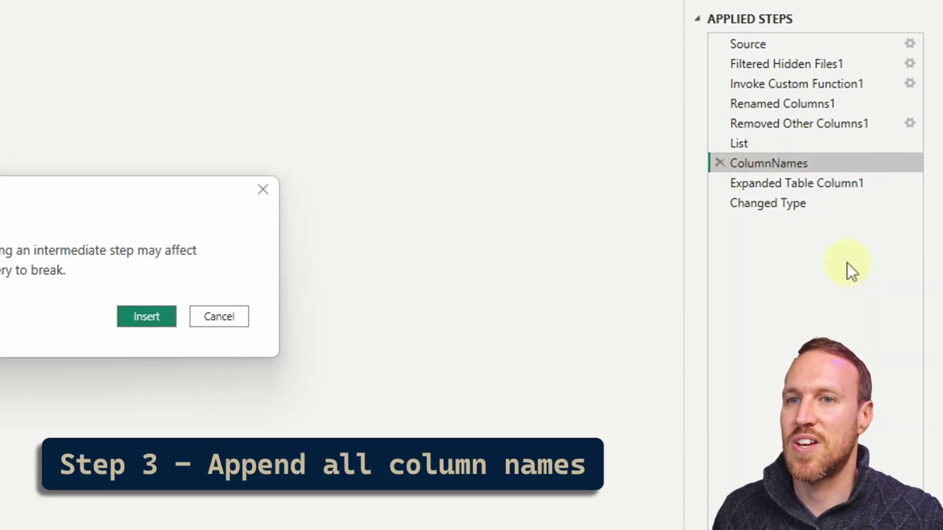
pyautogui.click(146, 315)
pyautogui.click(321, 98)
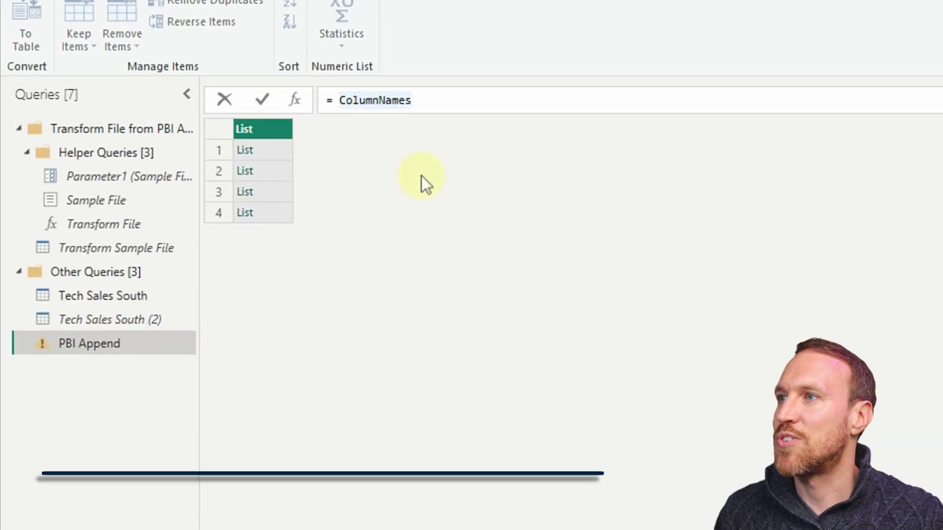
pyautogui.write('Listco')
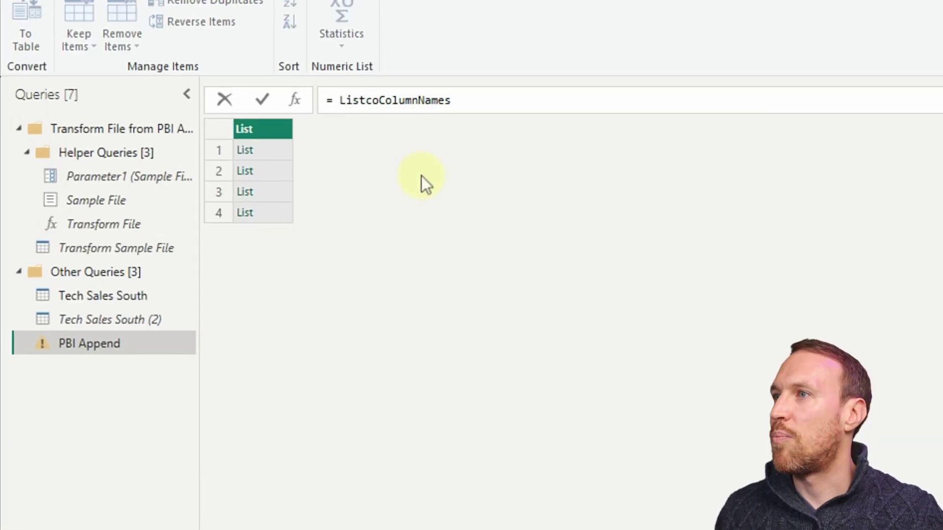
pyautogui.hotkey('ctrl', 'space')
pyautogui.press('Tab')
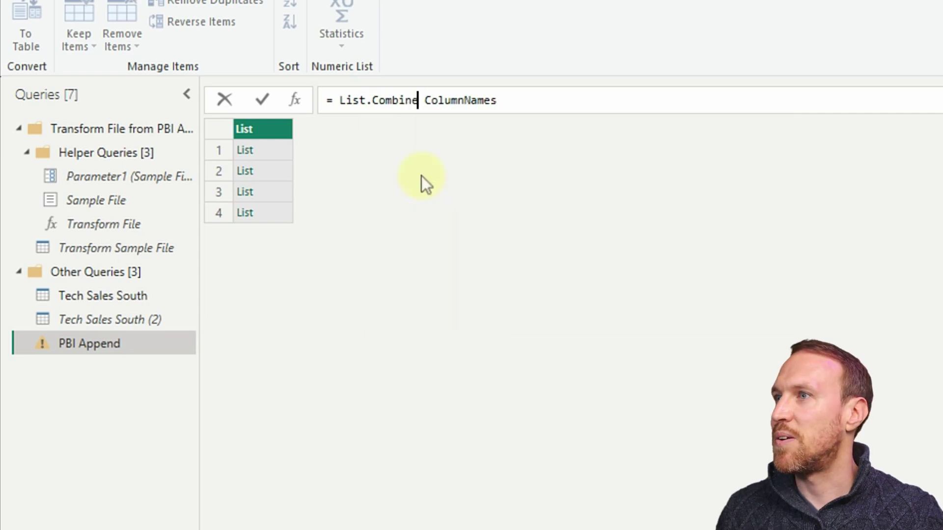
pyautogui.write('(')
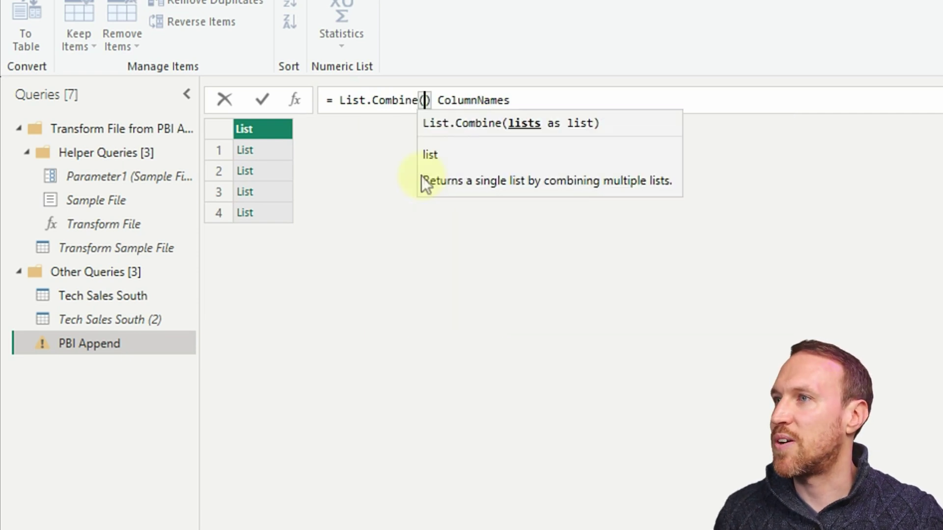
pyautogui.press('Delete')
pyautogui.write(')')
pyautogui.press('Return')
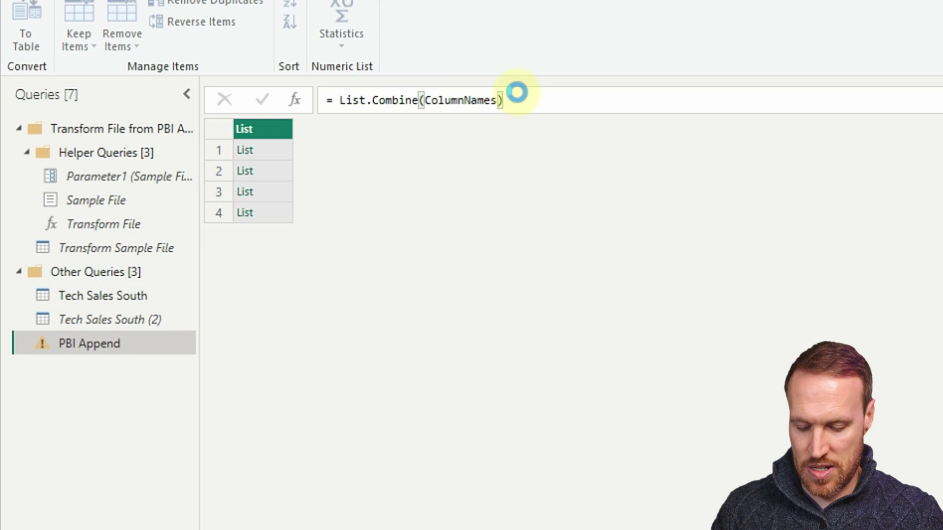
pyautogui.scroll(-3, 260, 334)
pyautogui.scroll(3, 260, 334)
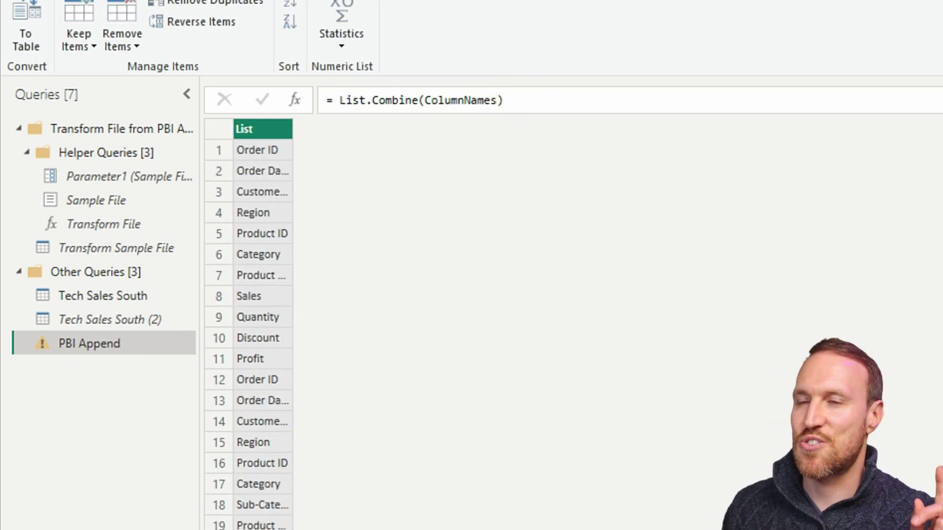
# Step: Rename the Custom1 step as Combine
pyautogui.rightClick(842, 223)
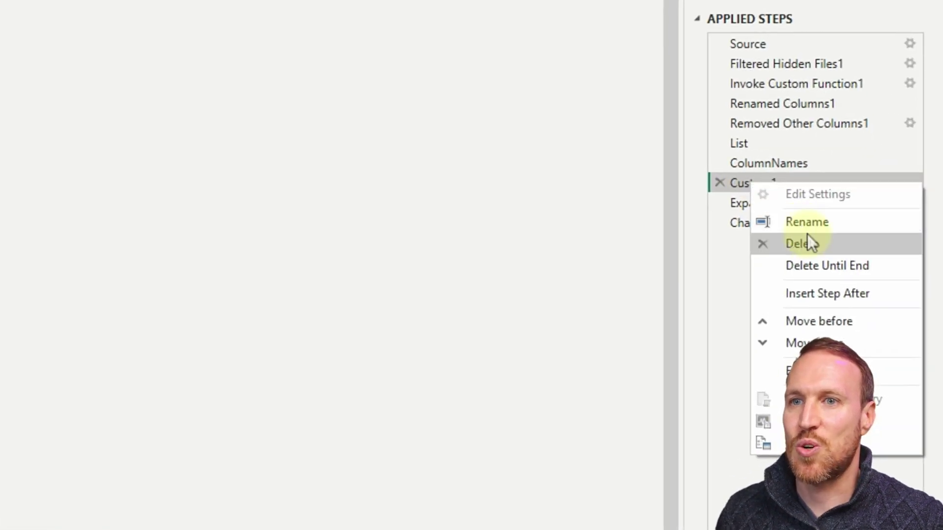
pyautogui.click(812, 219)
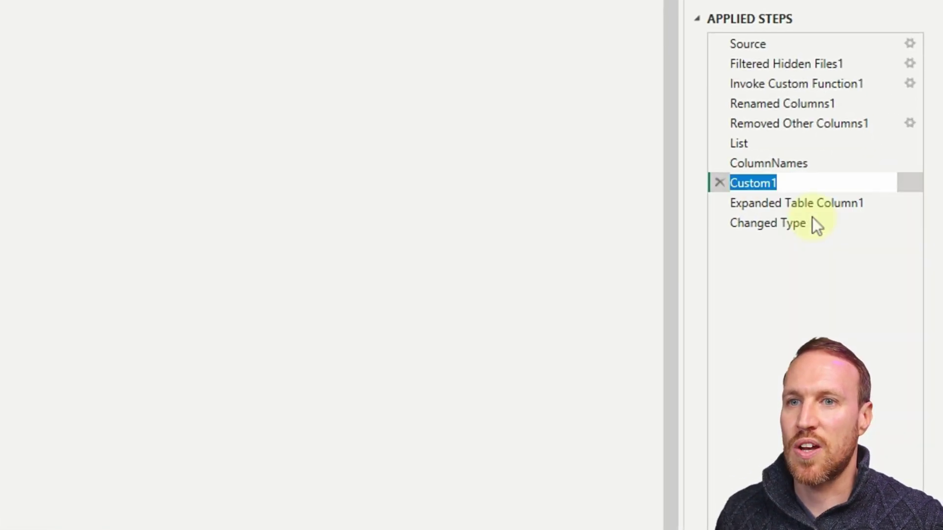
pyautogui.write('Combine')
pyautogui.press('Return')
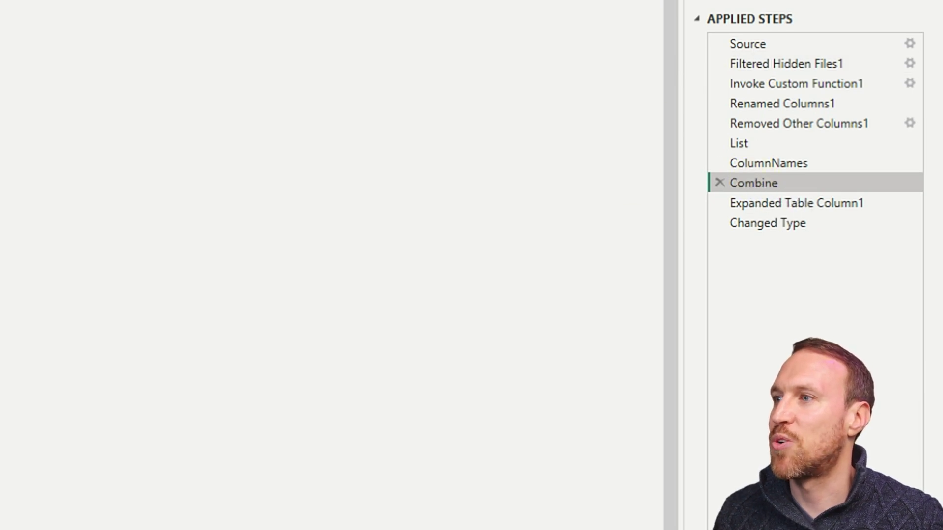
# Step: Insert a step after Combine with the formula = List.Distinct(Combine) to remove duplicate column names
pyautogui.rightClick(762, 188)
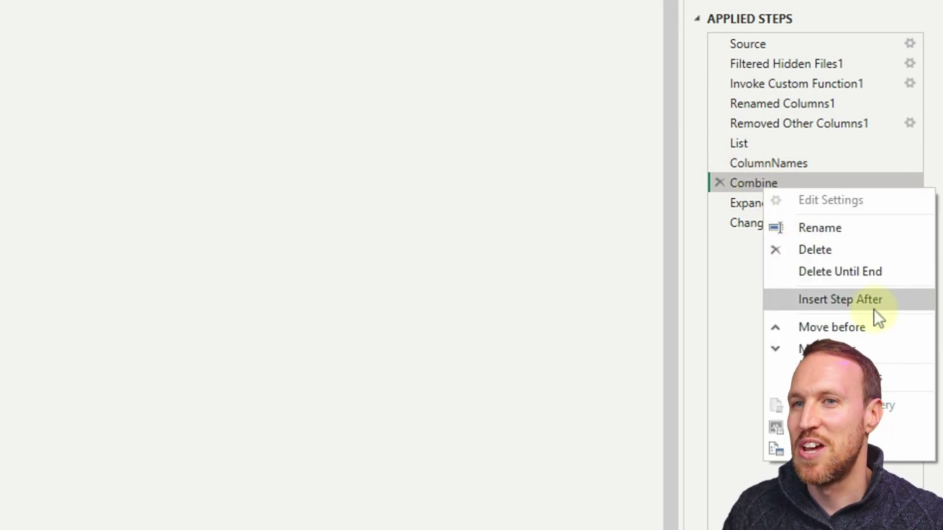
pyautogui.click(873, 308)
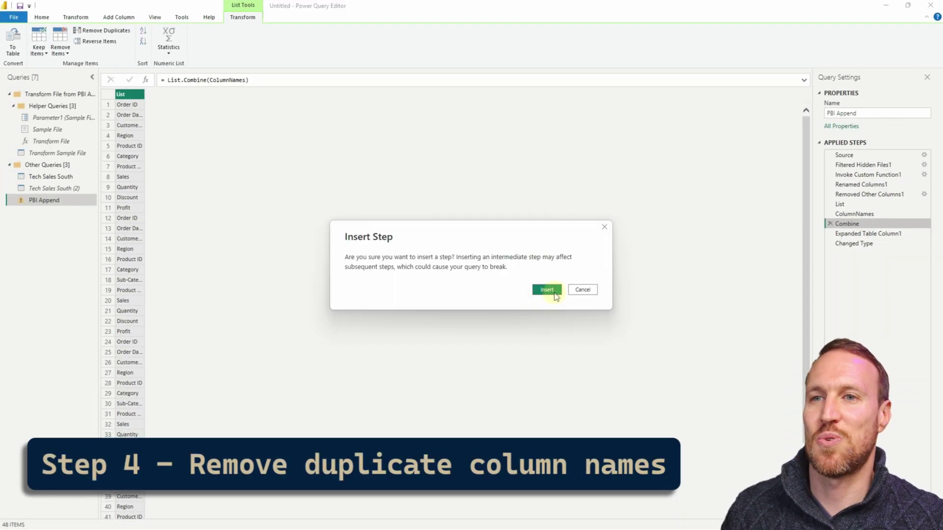
pyautogui.click(554, 293)
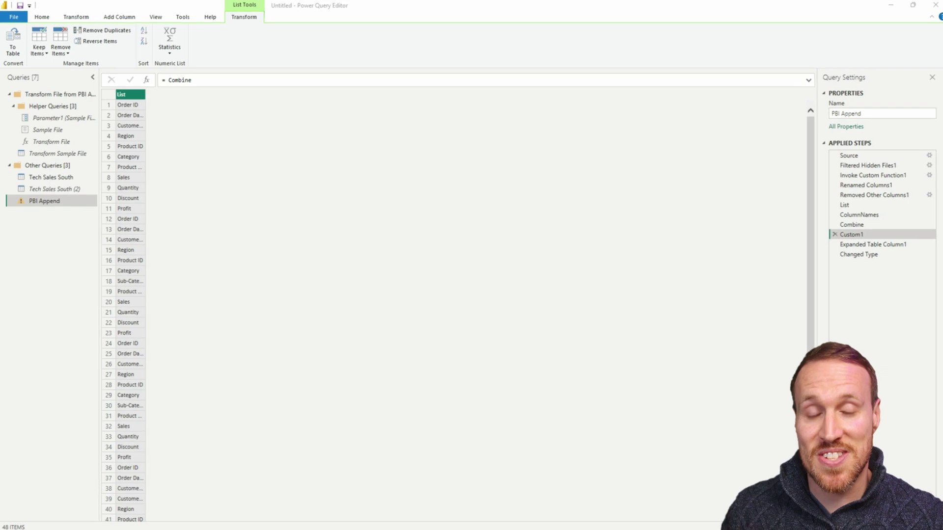
pyautogui.click(171, 79)
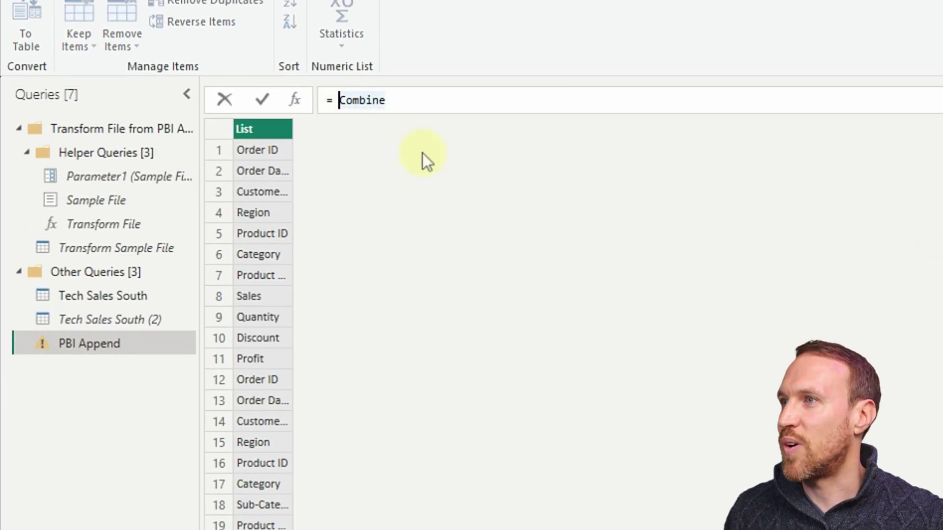
pyautogui.write('listd')
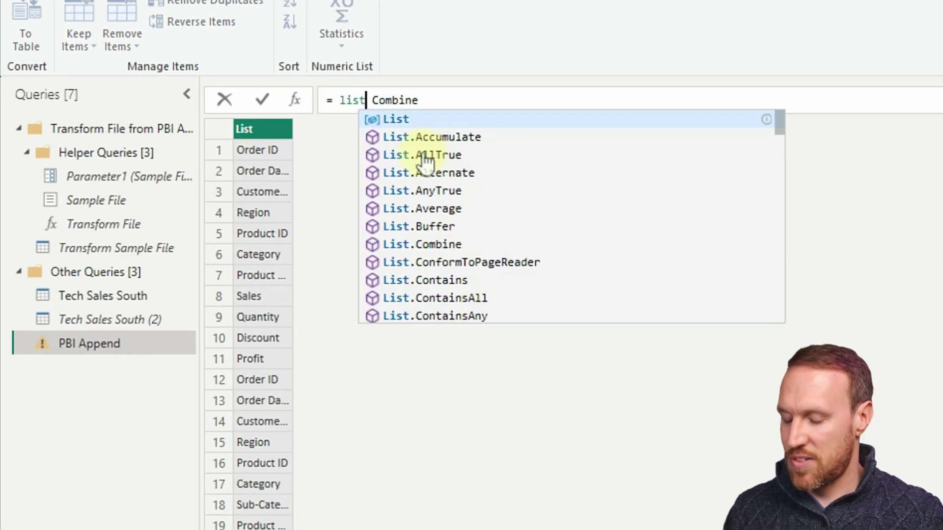
pyautogui.press('Down')
pyautogui.press('Down')
pyautogui.press('Down')
pyautogui.press('Down')
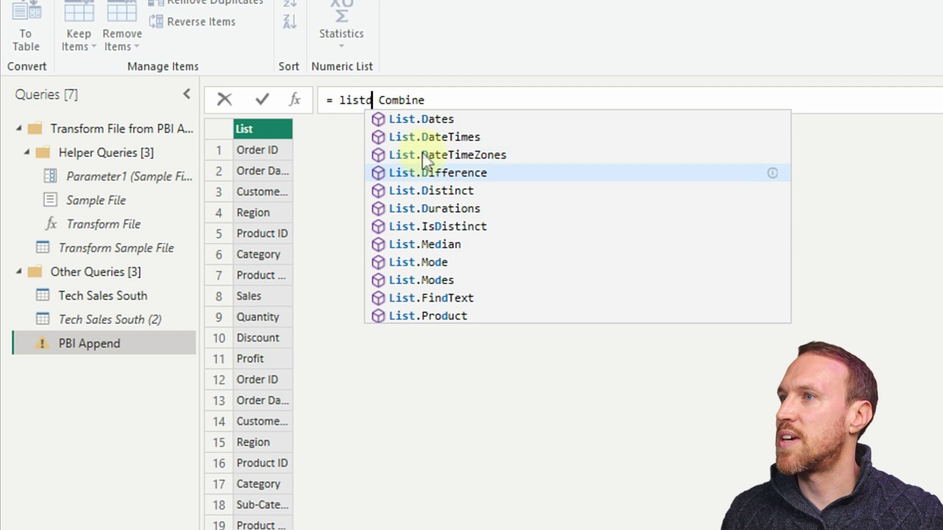
pyautogui.press('Tab')
pyautogui.write('(')
pyautogui.press('Escape')
pyautogui.press('Delete')
pyautogui.press('Right')
pyautogui.press('Right')
pyautogui.press('Right')
pyautogui.press('Right')
pyautogui.press('Right')
pyautogui.press('Right')
pyautogui.press('Right')
pyautogui.press('Right')
pyautogui.write(')')
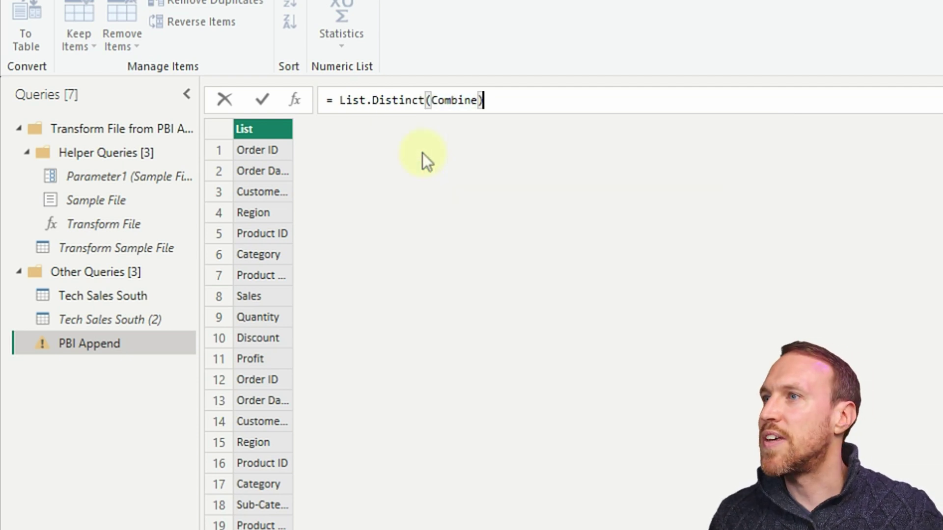
pyautogui.press('Return')
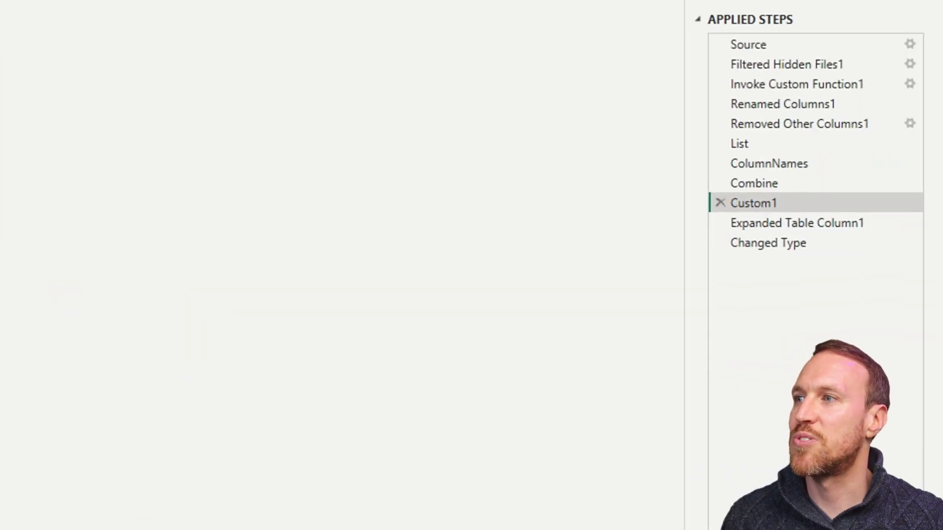
# Step: Rename the Custom1 step as RemoveDups
pyautogui.rightClick(744, 200)
pyautogui.click(802, 241)
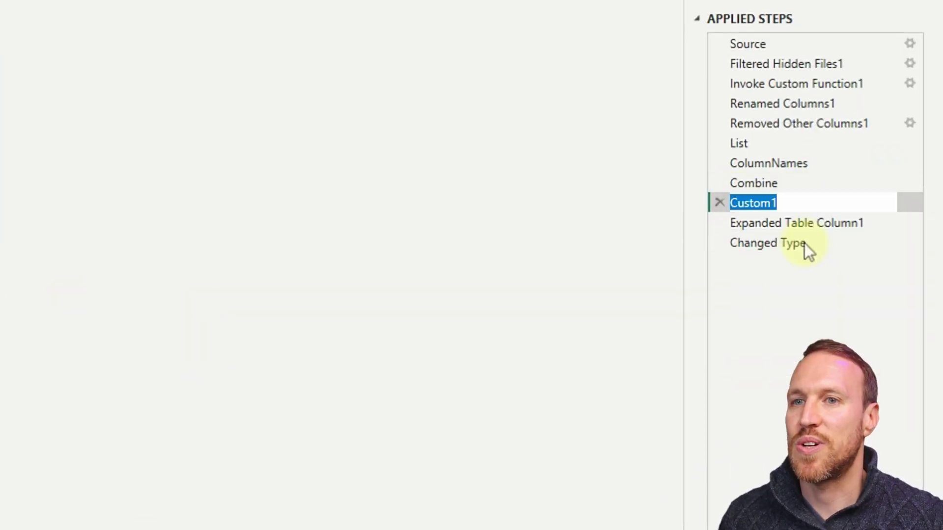
pyautogui.write('RemoveDups')
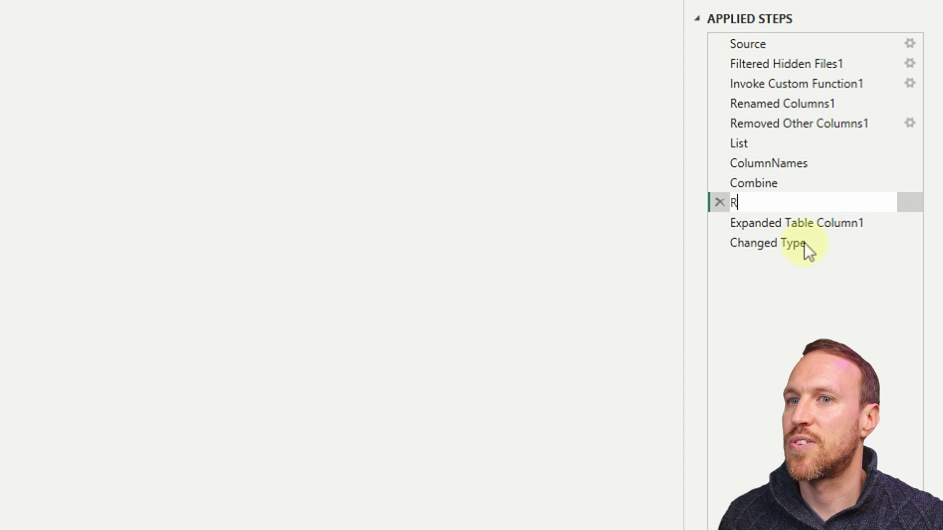
pyautogui.press('Return')
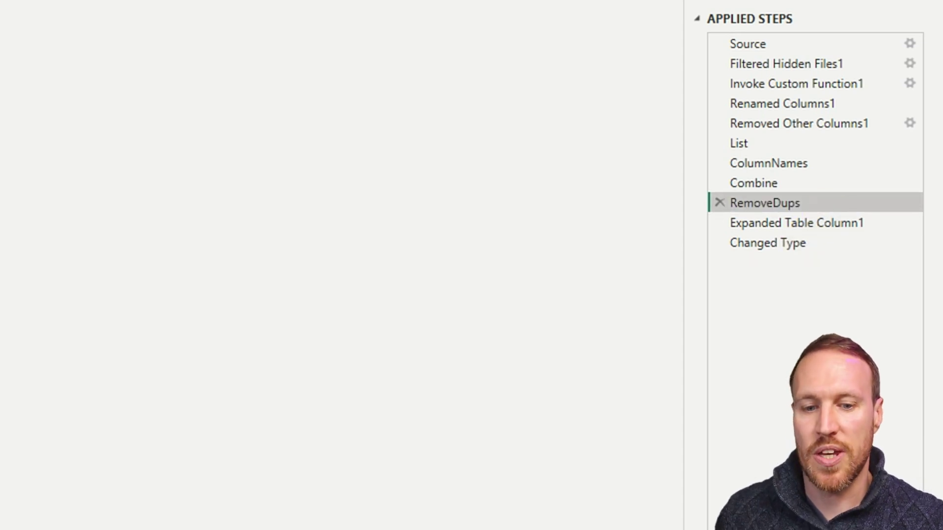
# Step: Review the Expanded Table Column1 formula and copy the #"Removed Other Columns1" reference from the List step's formula
pyautogui.click(805, 226)
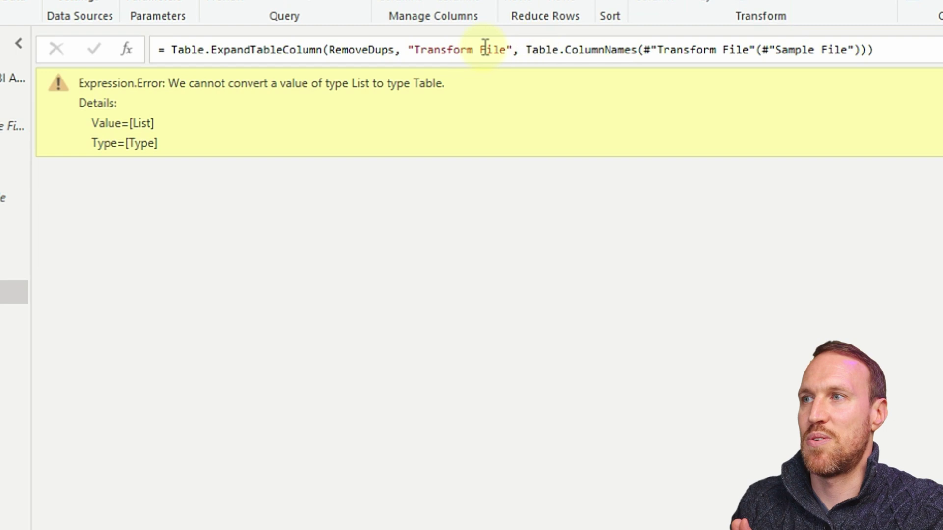
pyautogui.moveTo(511, 49); pyautogui.dragTo(329, 49)
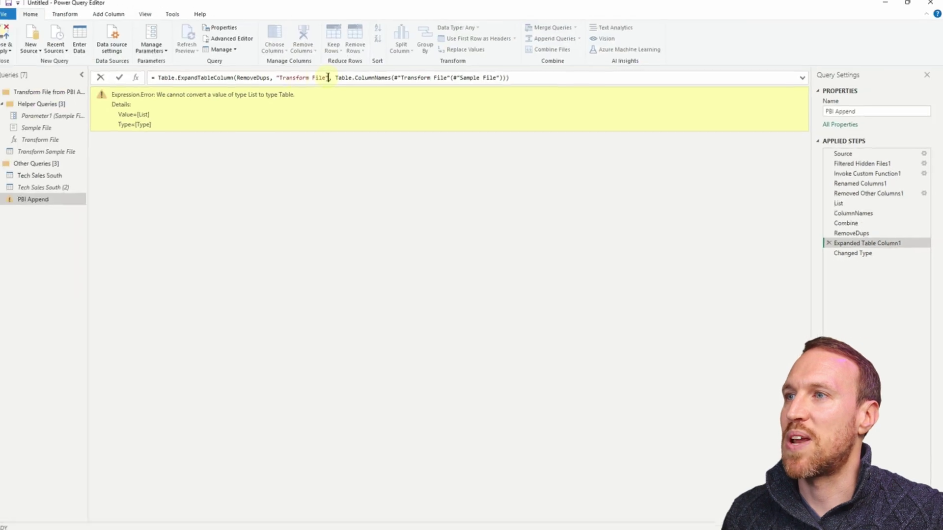
pyautogui.click(850, 194)
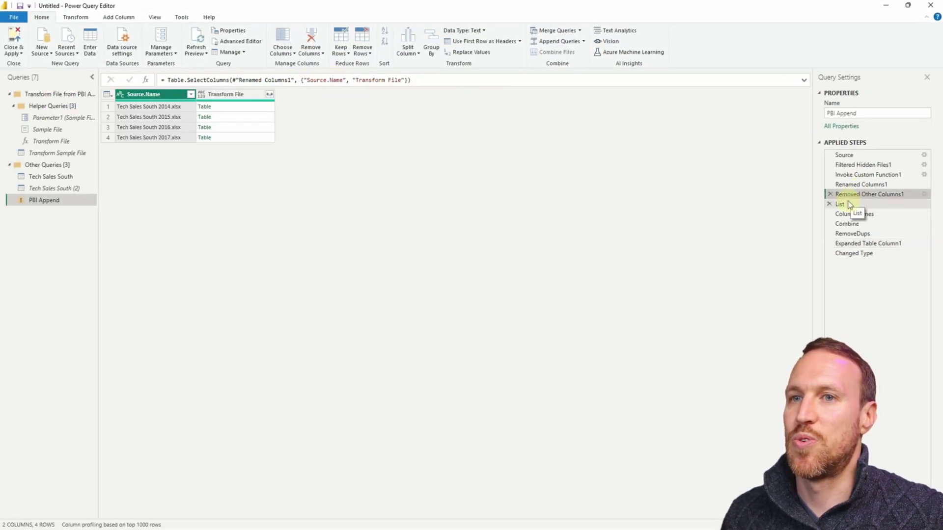
pyautogui.click(857, 203)
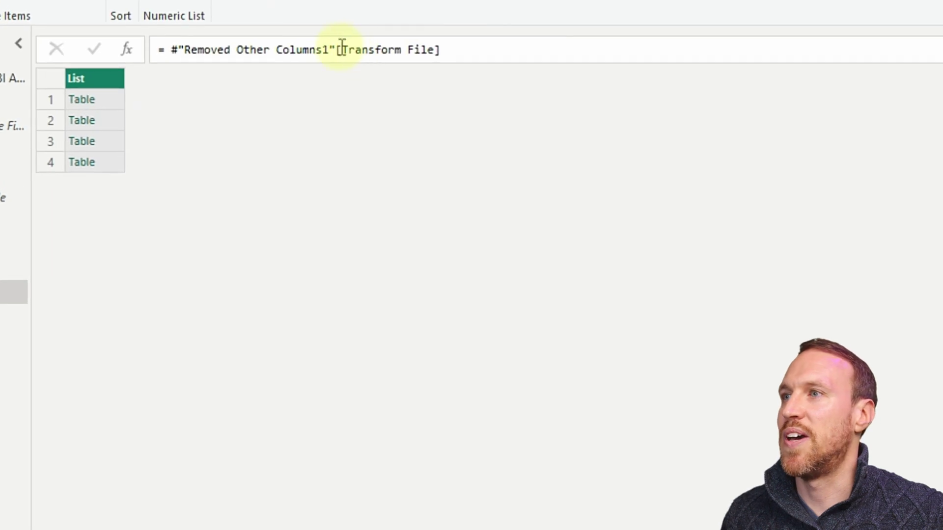
pyautogui.moveTo(335, 49); pyautogui.dragTo(171, 49)
pyautogui.hotkey('ctrl', 'c')
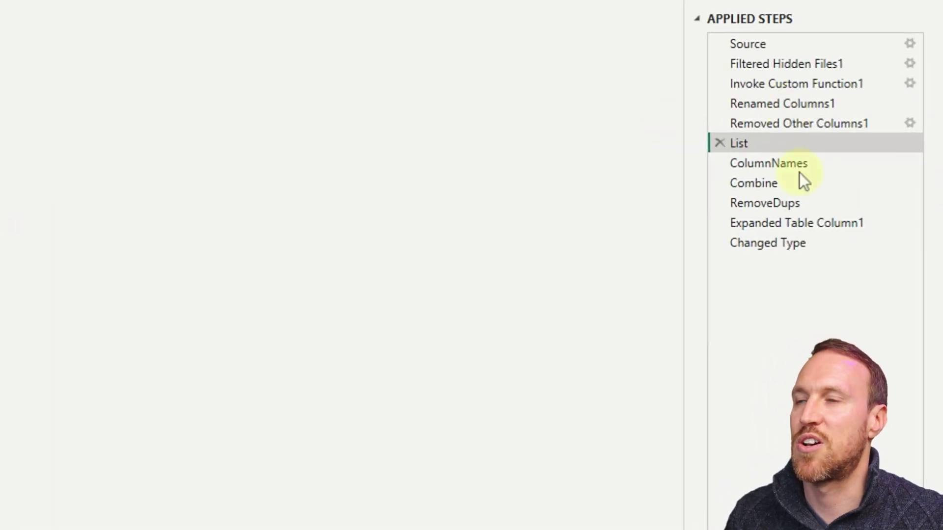
# Step: In the Expanded Table Column1 formula, replace RemoveDups, "Transform File" with #"Removed Other Columns1" and remove the last closing parenthesis
pyautogui.click(792, 223)
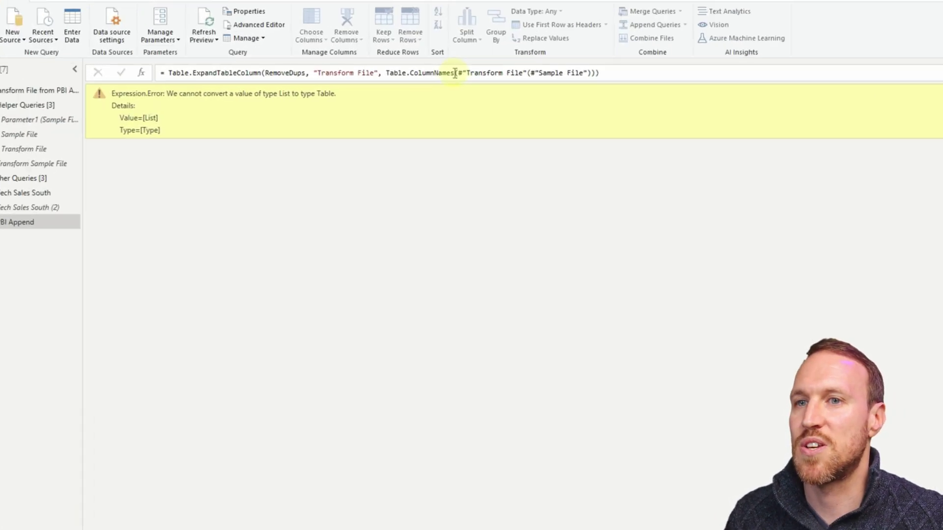
pyautogui.moveTo(512, 49); pyautogui.dragTo(328, 49)
pyautogui.hotkey('ctrl', 'v')
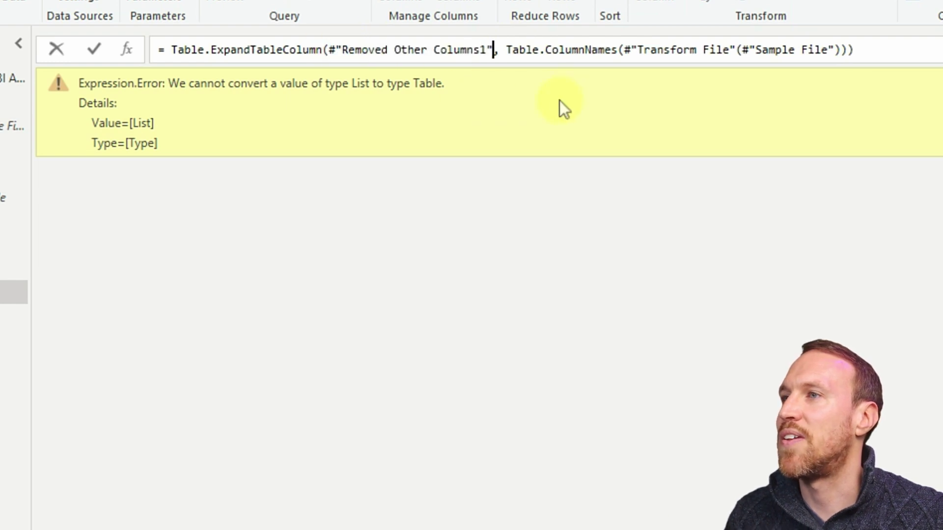
pyautogui.click(902, 42)
pyautogui.press('BackSpace')
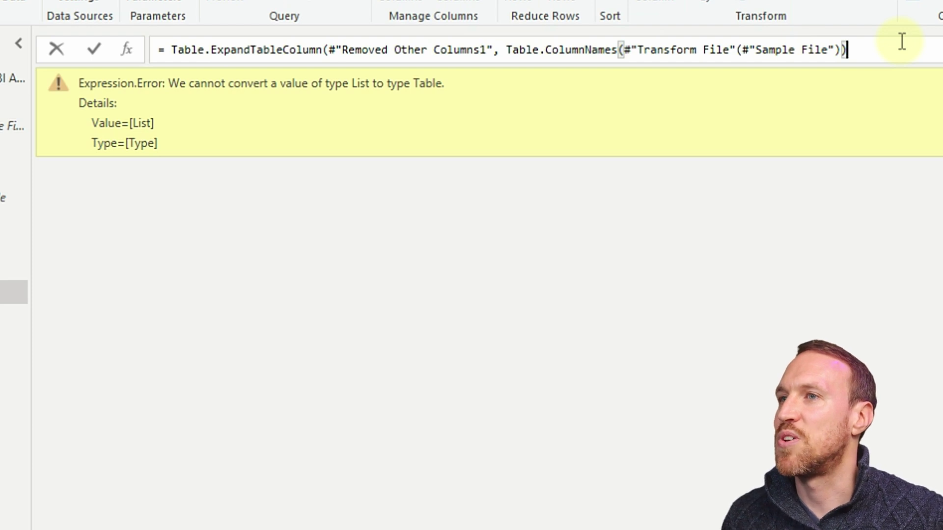
pyautogui.press('Return')
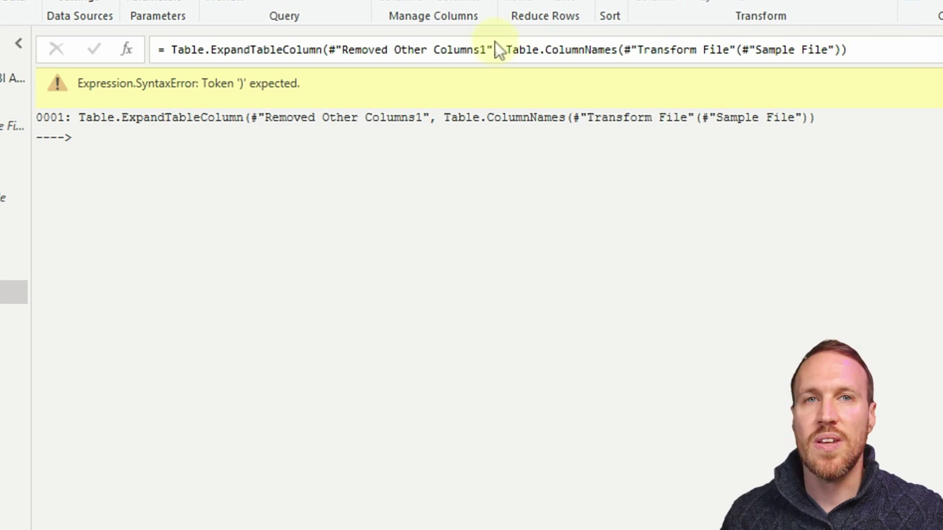
# Step: Compare the Table.ColumnNames argument of the Expanded Table Column1 formula with the List step's Transform File reference
pyautogui.moveTo(506, 49); pyautogui.dragTo(836, 49)
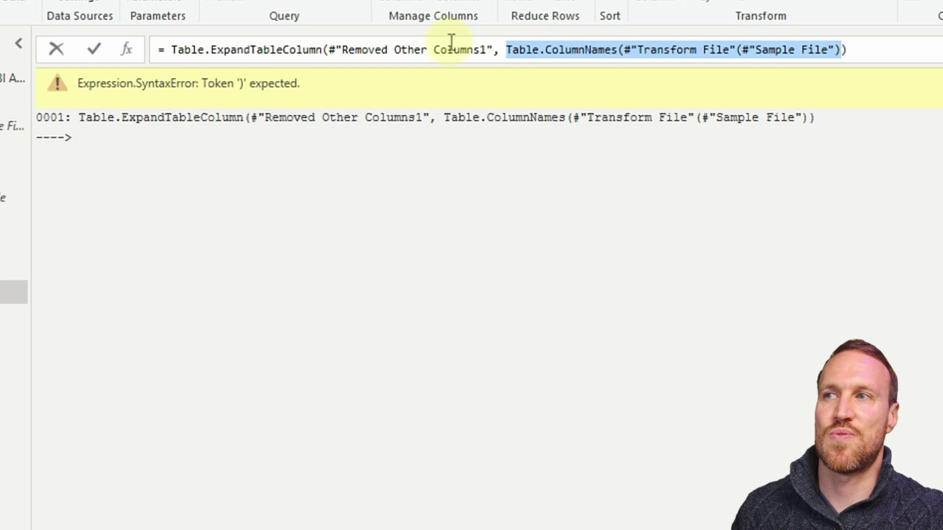
pyautogui.moveTo(475, 54)
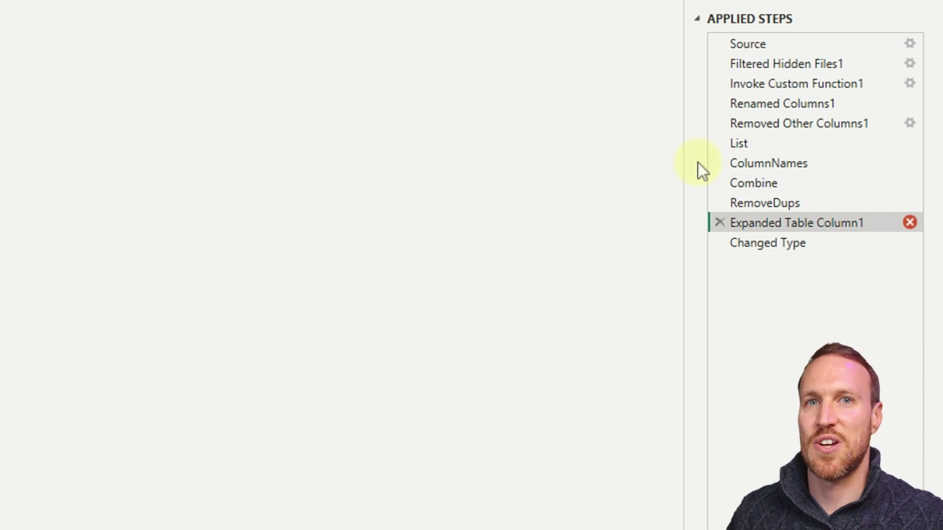
pyautogui.click(759, 141)
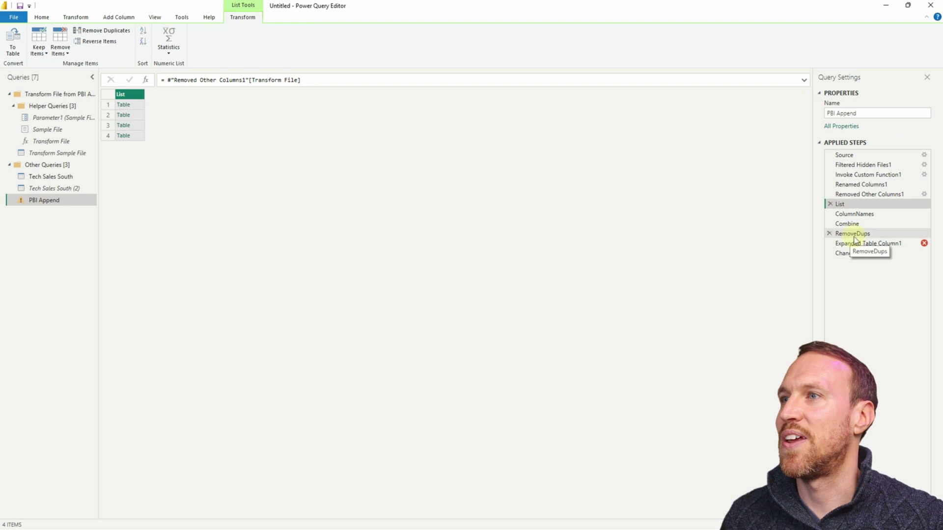
pyautogui.click(856, 244)
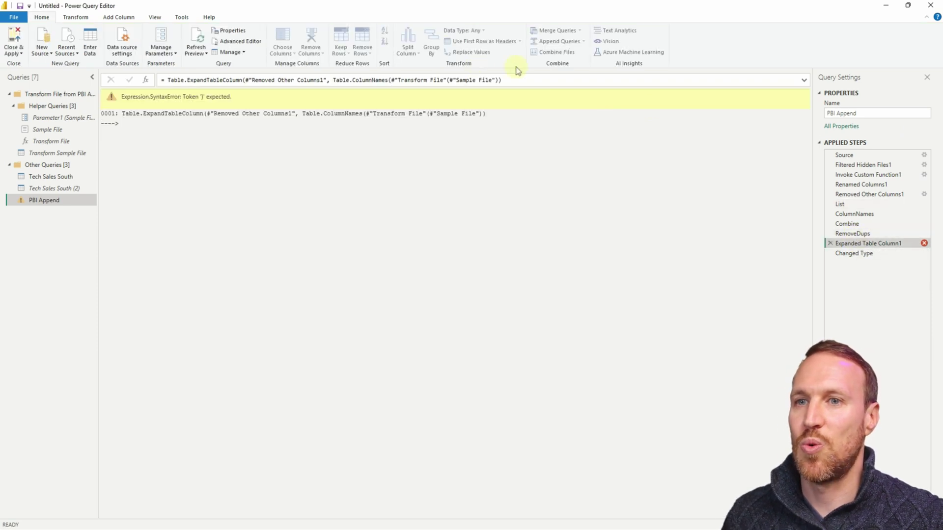
# Step: In the Expanded Table Column1 formula, replace the Table.ColumnNames argument with "Transform File", RemoveDups and commit the formula
pyautogui.click(500, 81)
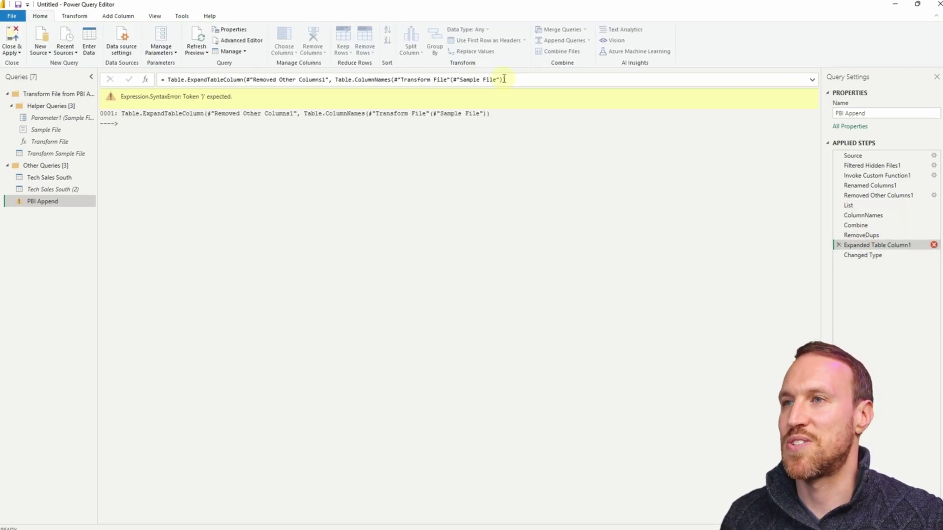
pyautogui.click(488, 79)
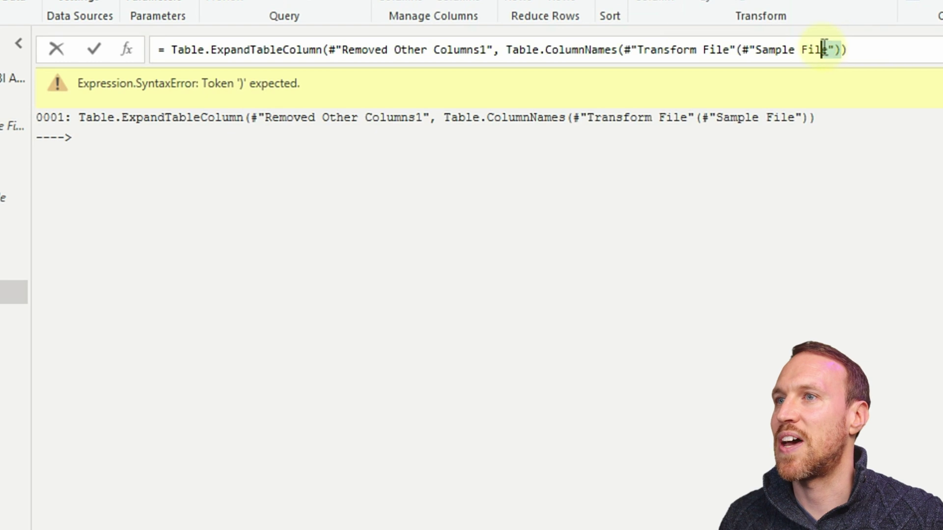
pyautogui.moveTo(824, 48); pyautogui.dragTo(505, 48)
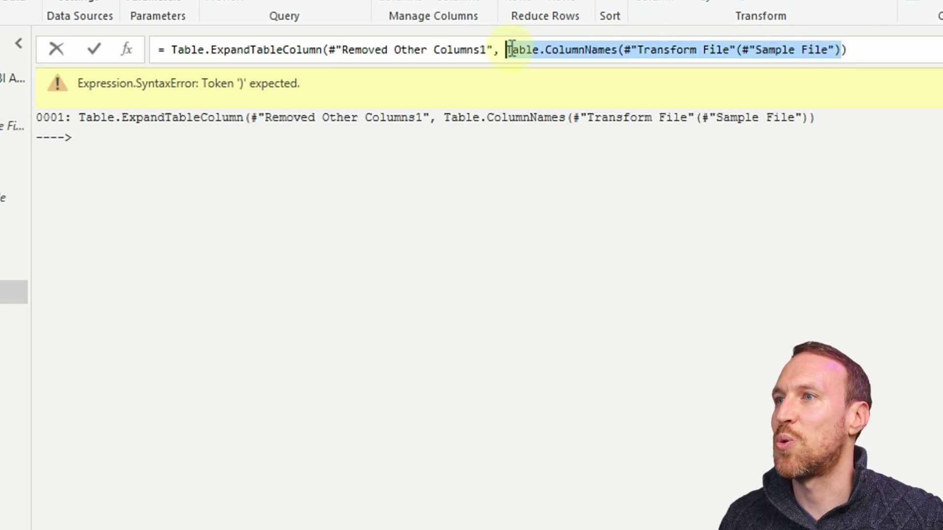
pyautogui.write('"')
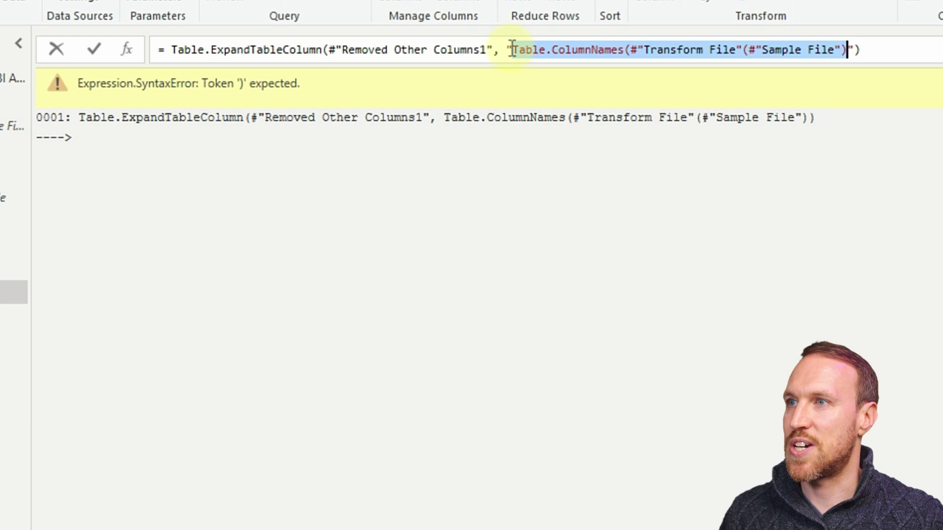
pyautogui.write('Transform File",')
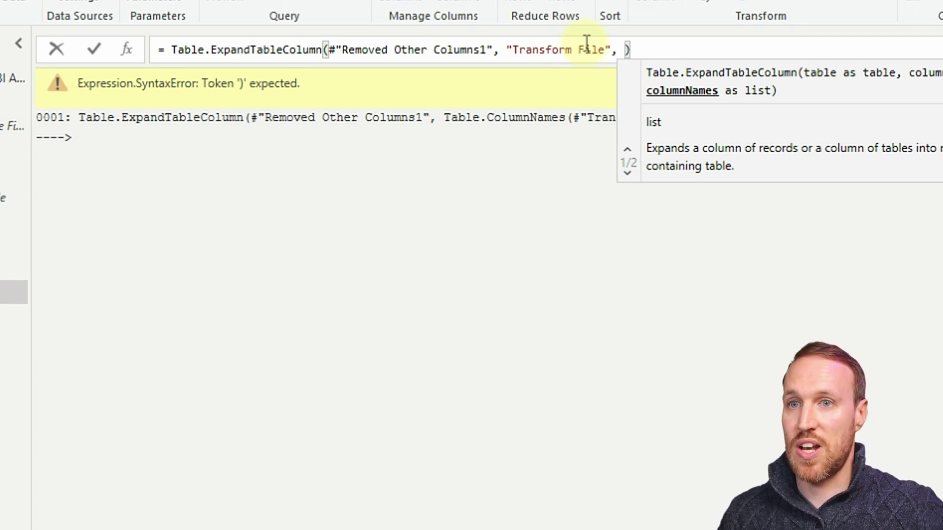
pyautogui.write('RemoveD')
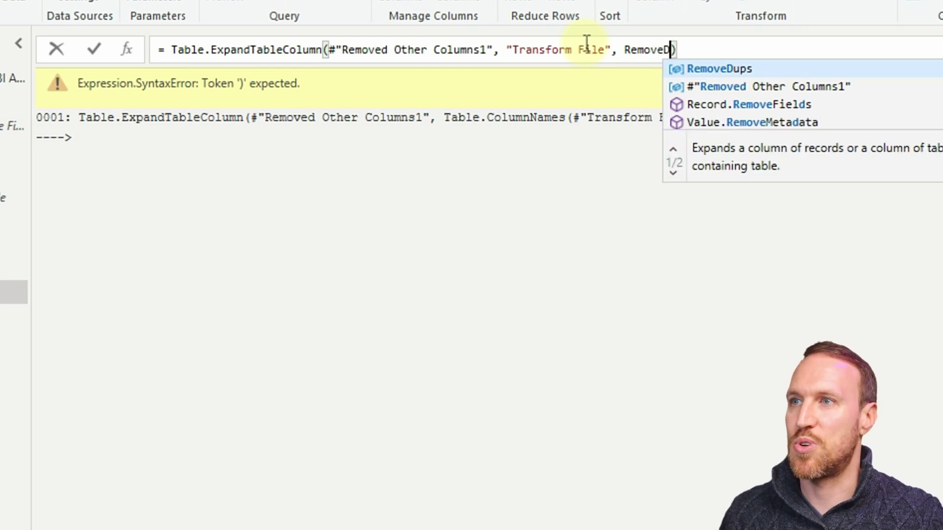
pyautogui.press('Tab')
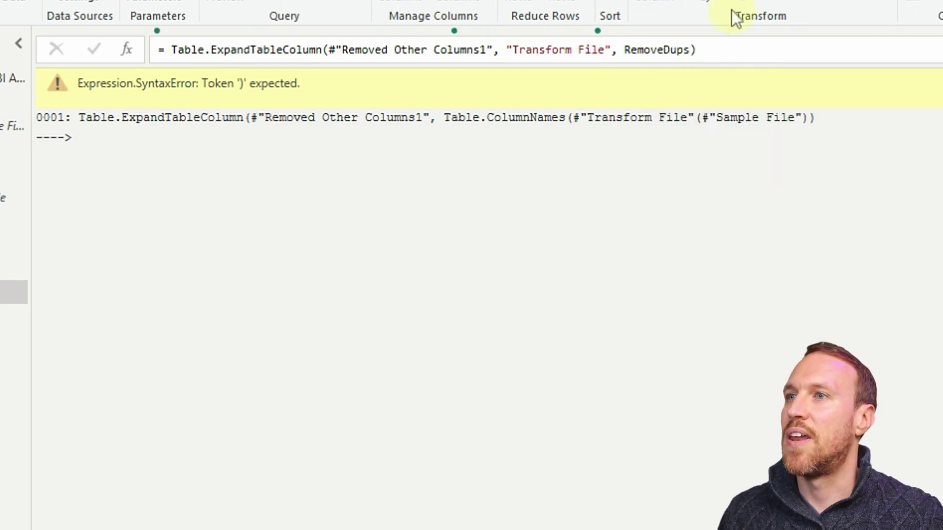
pyautogui.press('Return')
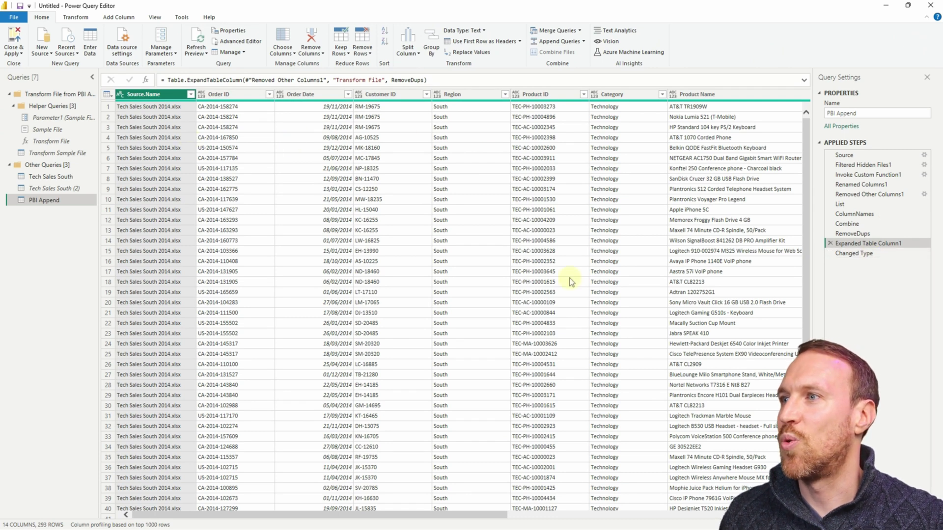
# Step: Examine the Sub-Category and Customer Name columns and the source file names across the expanded PBI Append rows
pyautogui.moveTo(397, 515); pyautogui.dragTo(675, 515)
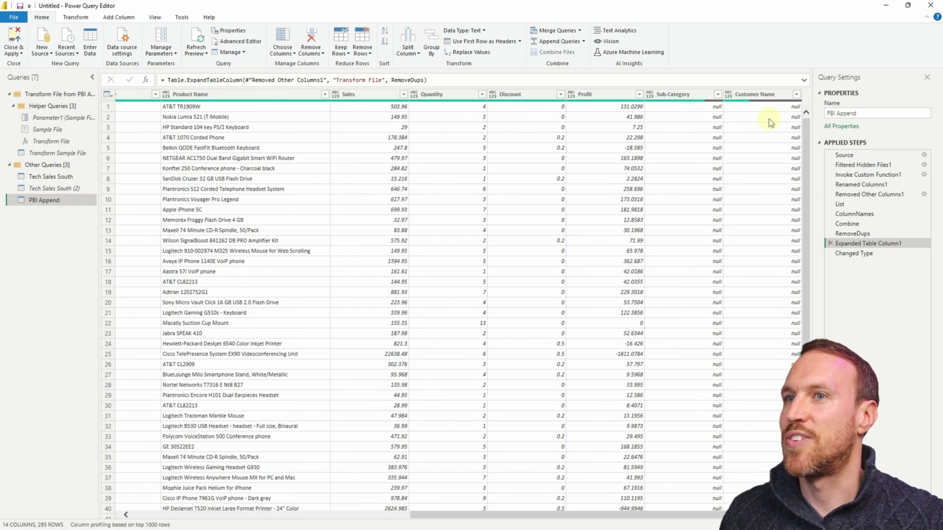
pyautogui.scroll(-15, 751, 277)
pyautogui.scroll(-18, 752, 280)
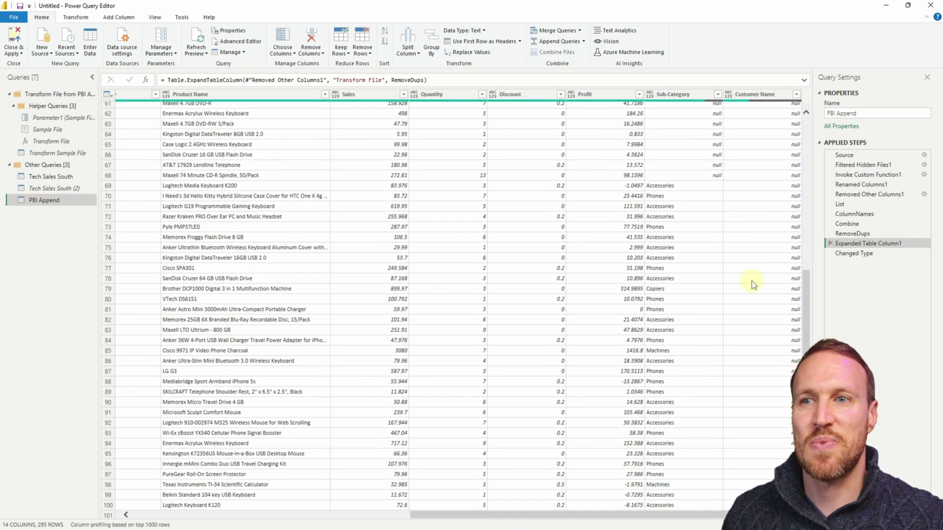
pyautogui.scroll(-20, 679, 347)
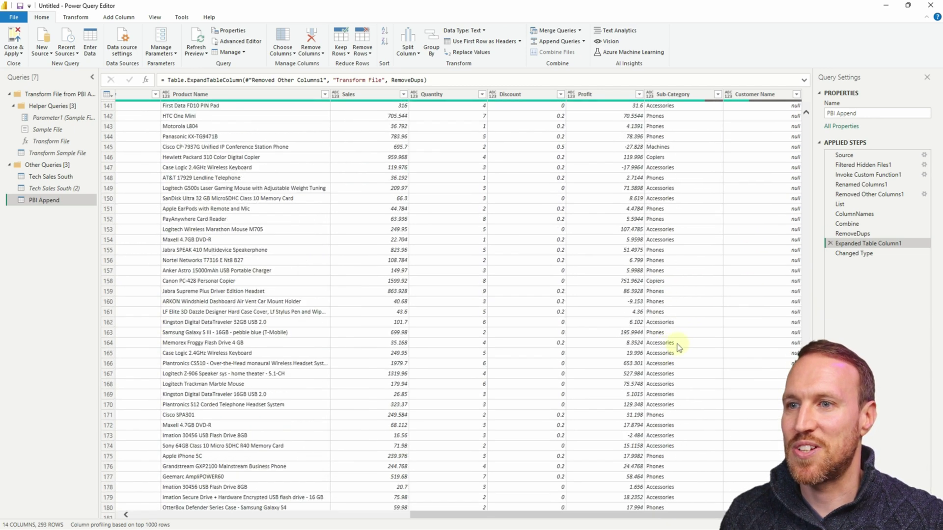
pyautogui.moveTo(689, 521); pyautogui.dragTo(312, 515)
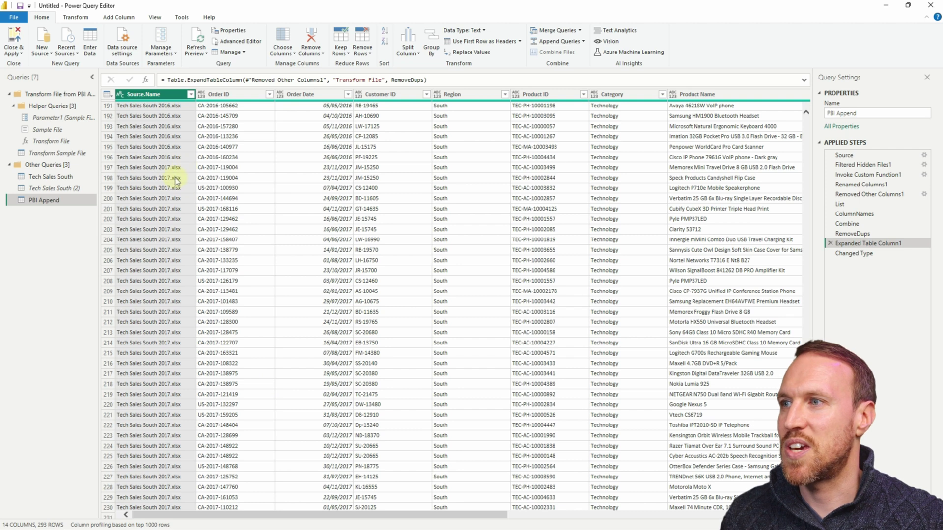
# Step: In the Changed Type step, set the data type of the Sub-Category and Customer Name columns to Text
pyautogui.click(854, 254)
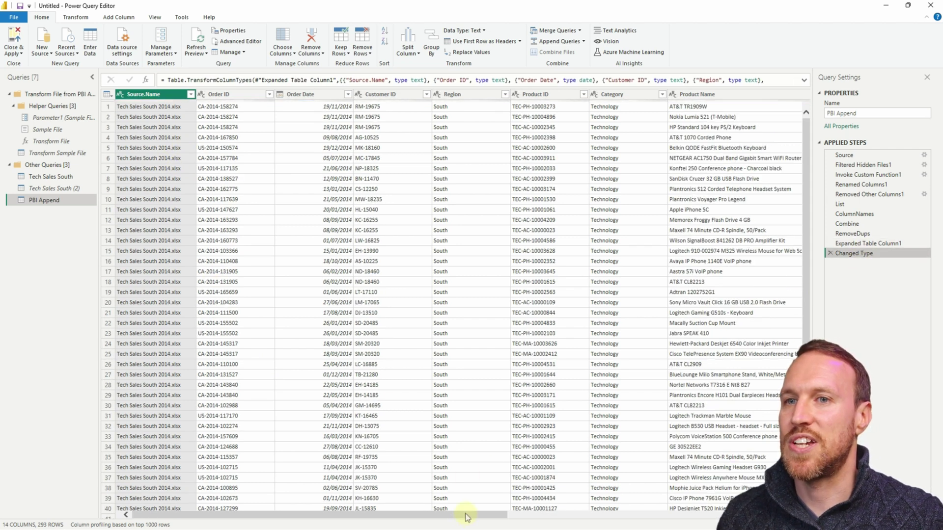
pyautogui.moveTo(463, 516); pyautogui.dragTo(740, 515)
pyautogui.click(678, 94)
pyautogui.keyDown('ctrl'); pyautogui.click(769, 98); pyautogui.keyUp('ctrl')
pyautogui.rightClick(769, 97)
pyautogui.moveTo(786, 210)
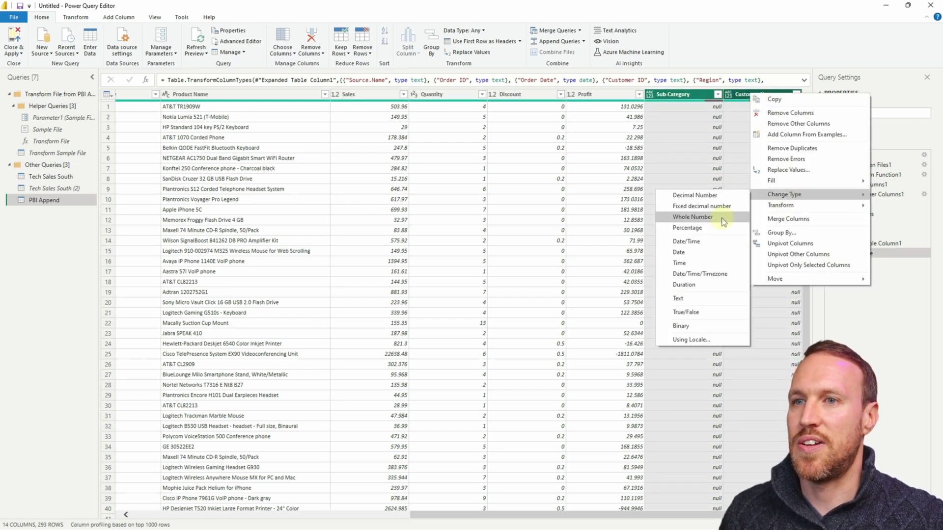
pyautogui.click(720, 299)
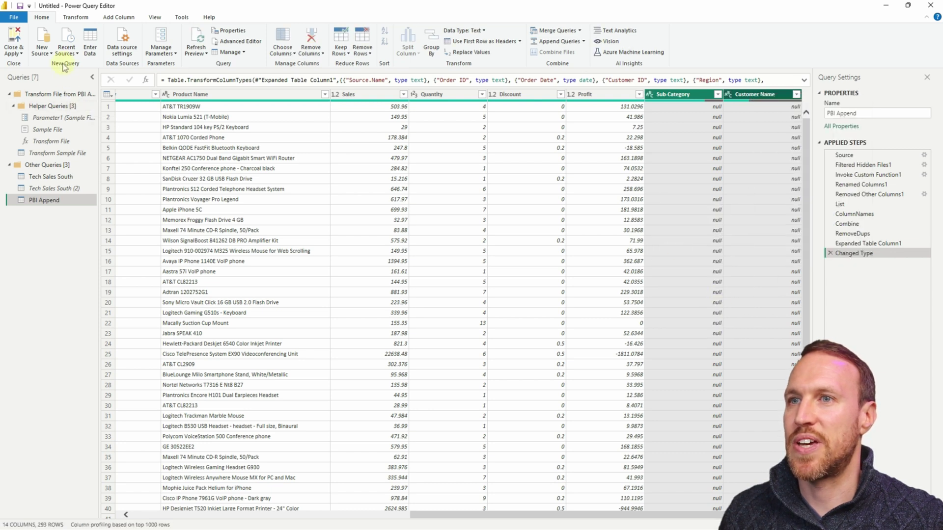
# Step: Close the query editor and apply the changes, then inspect the loaded PBI Append rows and columns in the data table view
pyautogui.click(10, 39)
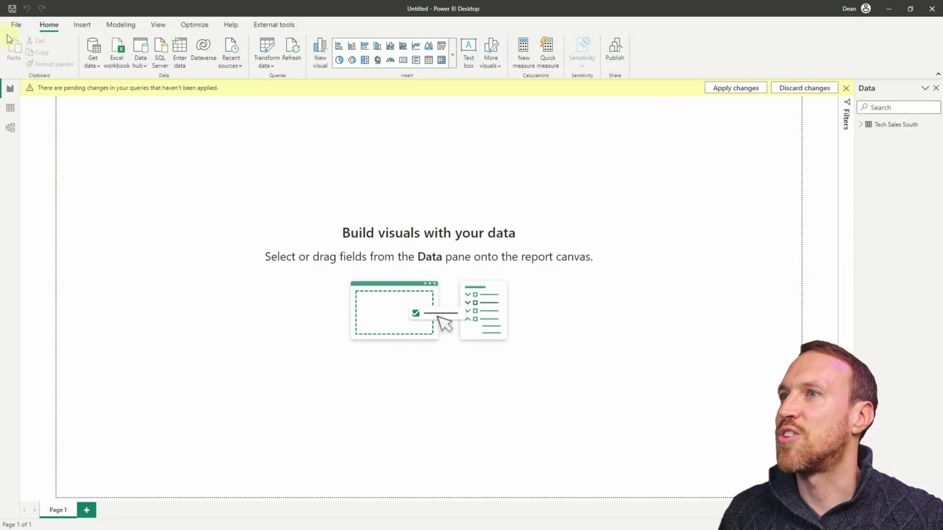
pyautogui.click(10, 107)
pyautogui.click(861, 124)
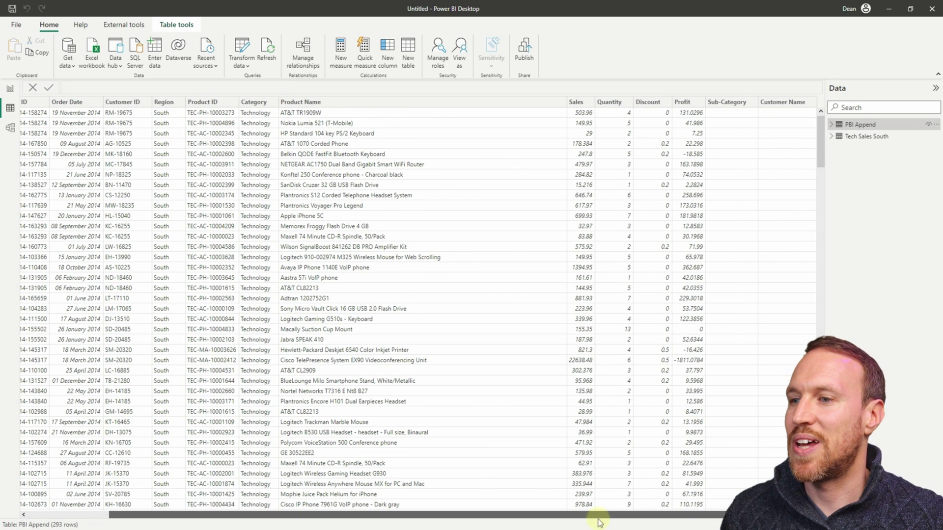
pyautogui.scroll(-10, 687, 314)
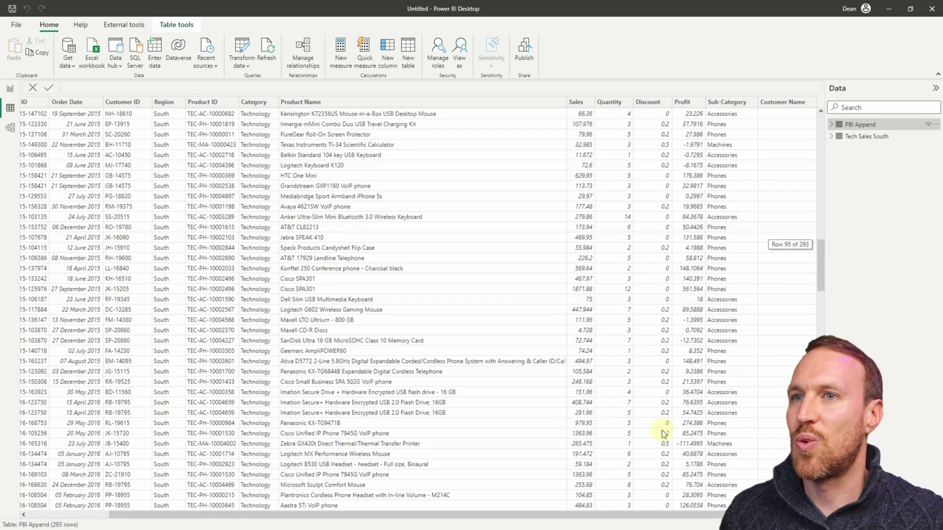
pyautogui.hscroll(-5, 688, 515)
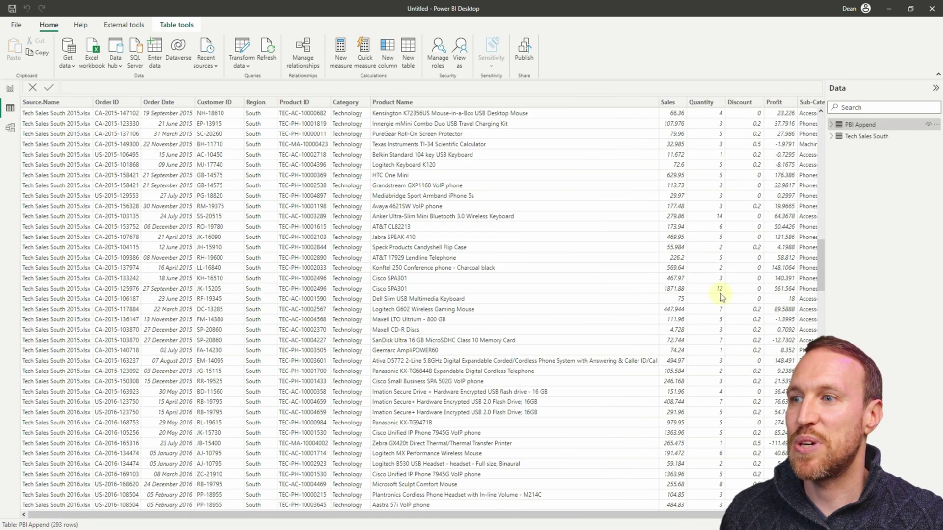